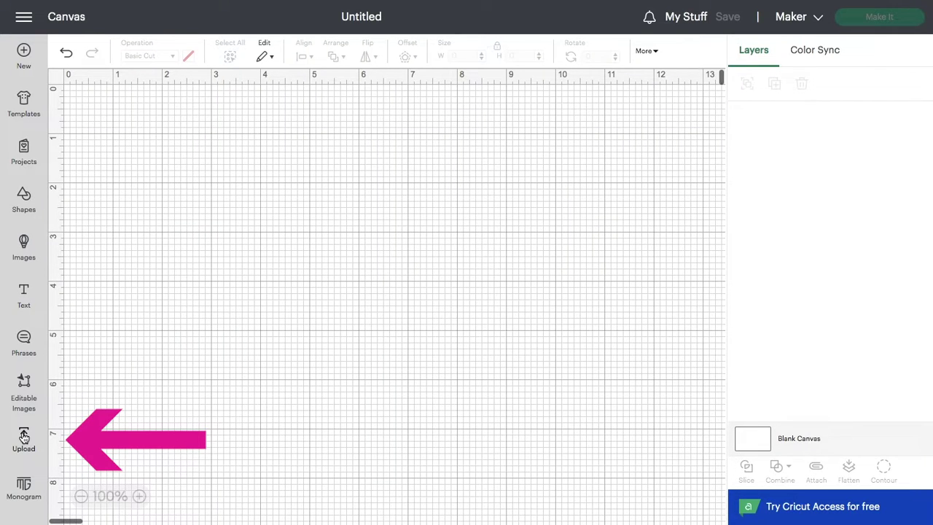
Upload esppaper_anemone.svg, select its new thumbnail and place it on the canvas
click(24, 436)
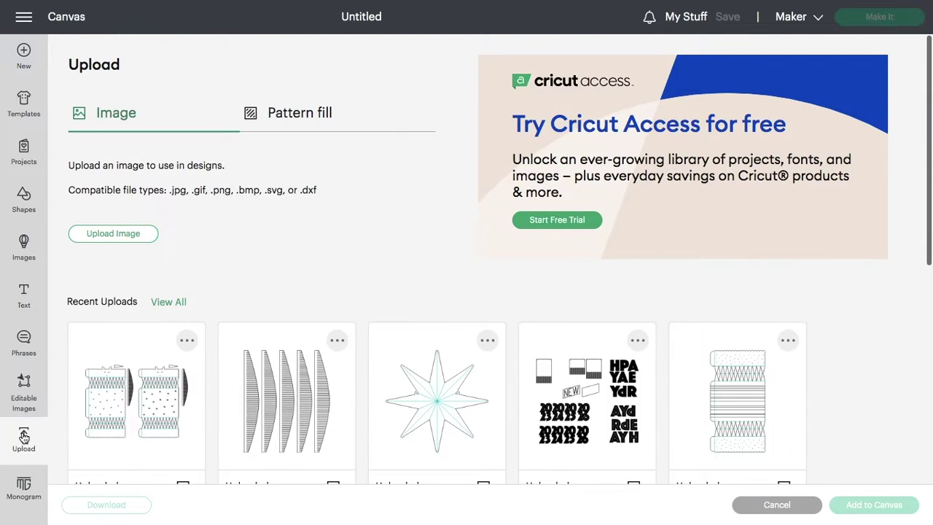
click(113, 233)
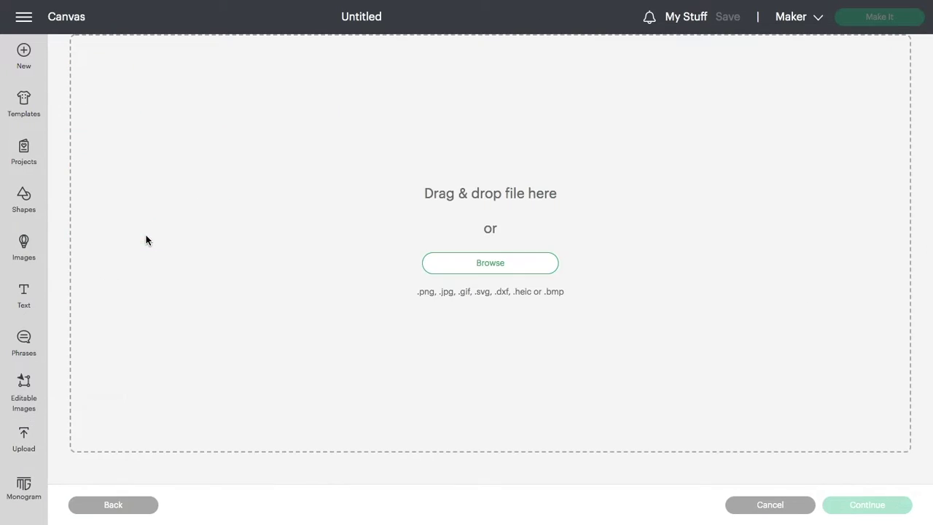
click(498, 262)
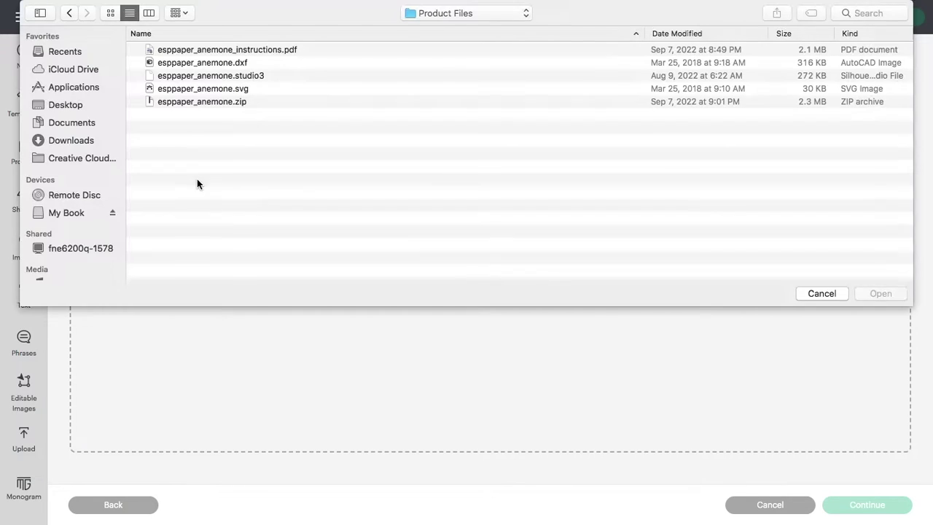
click(208, 89)
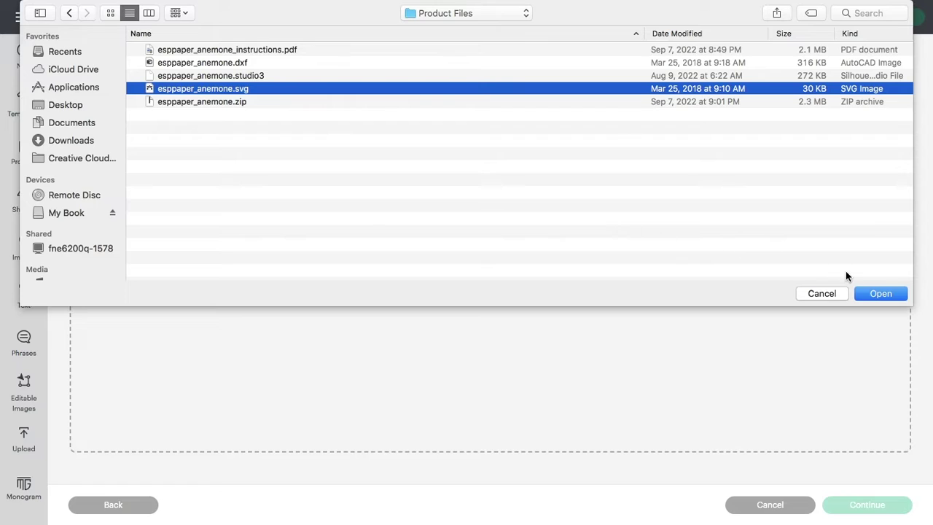
click(871, 293)
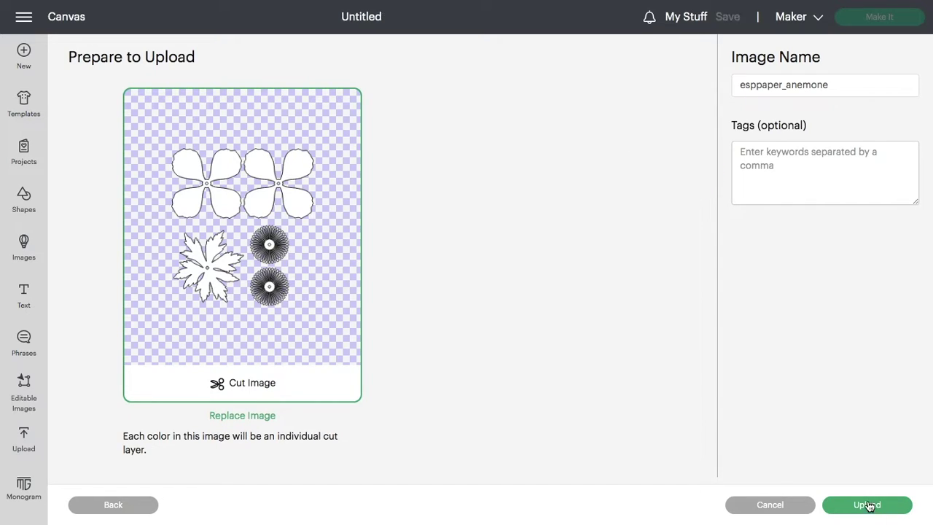
click(868, 504)
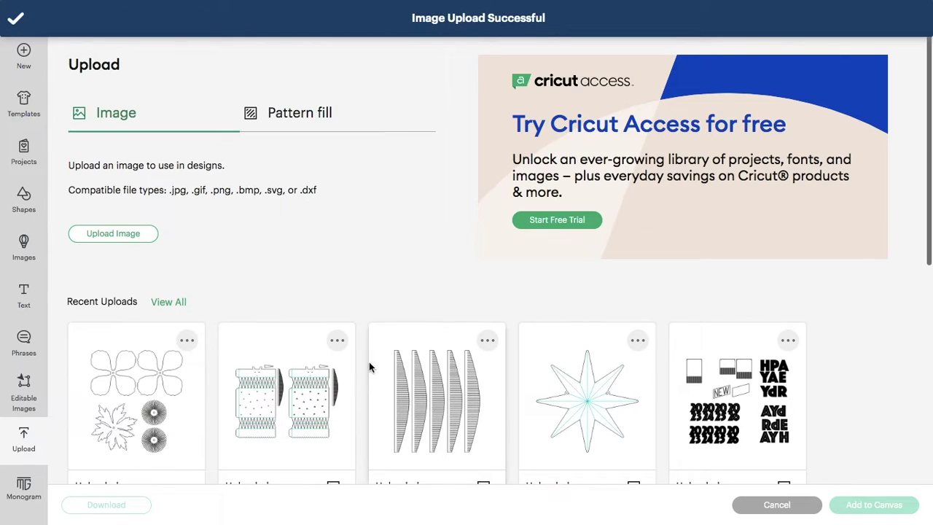
click(161, 357)
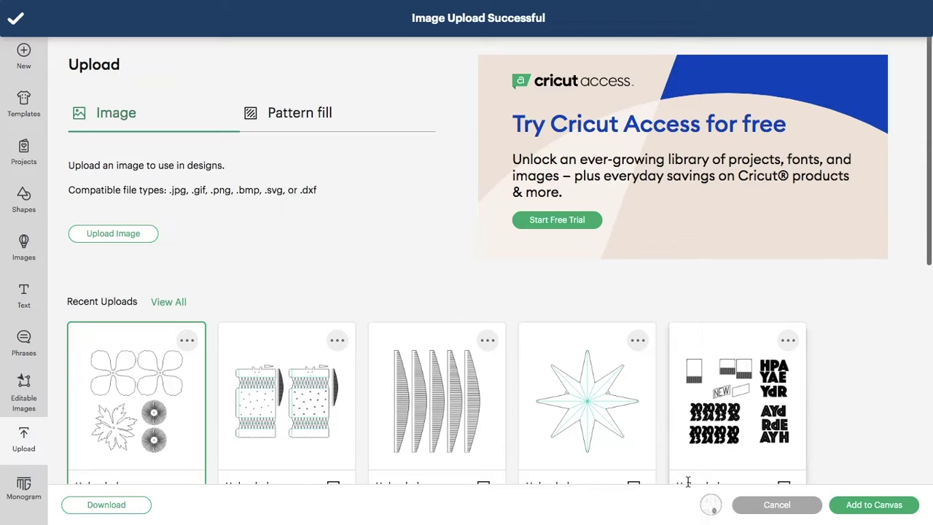
click(863, 508)
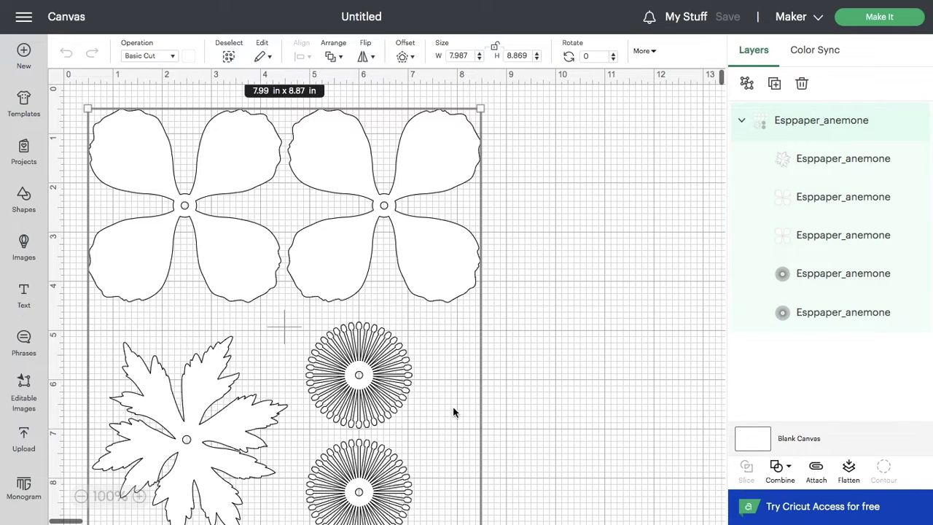
Zoom out to 75% and send the anemone design to Make It
click(81, 496)
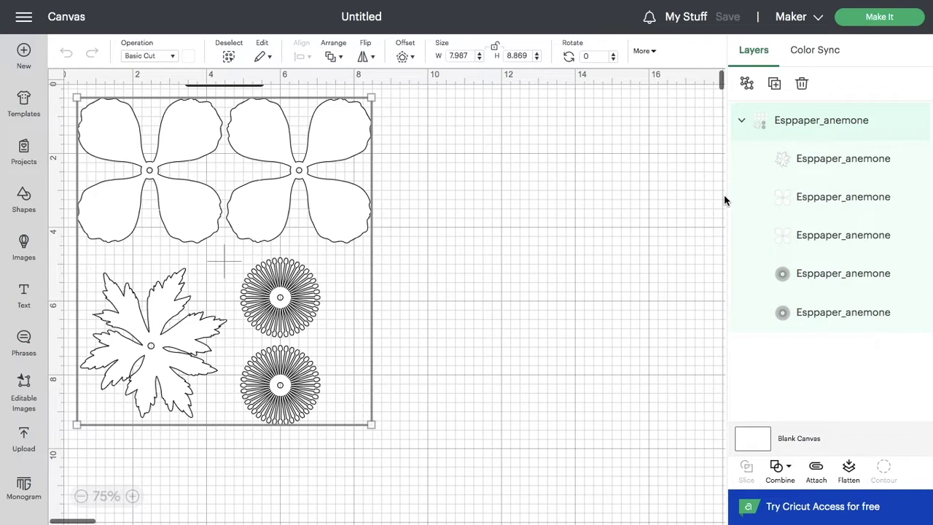
click(881, 17)
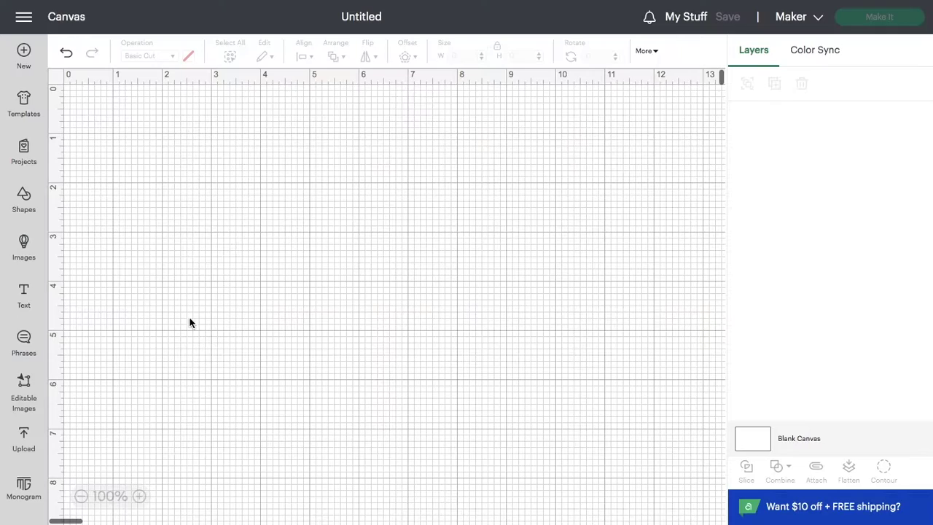
Browse to esppaper_cracker_unicorn.svg and upload it as a new image
click(26, 437)
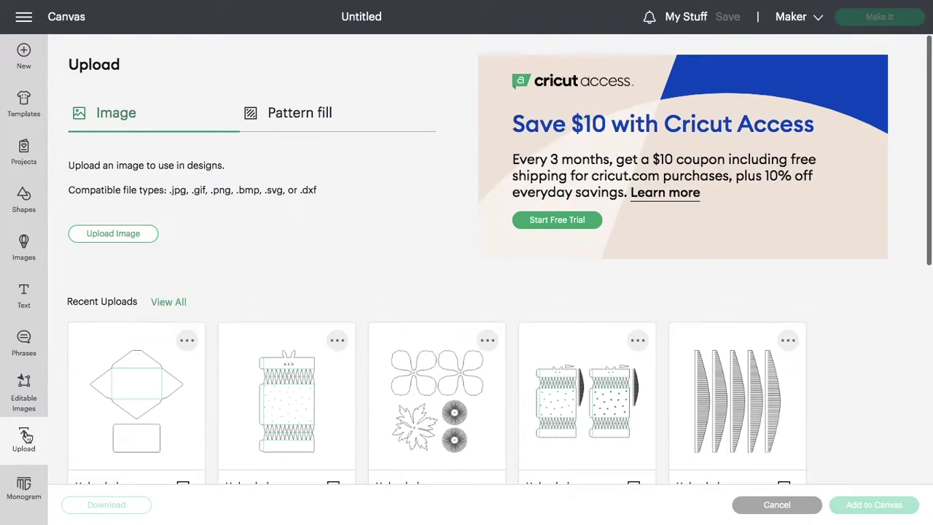
click(114, 234)
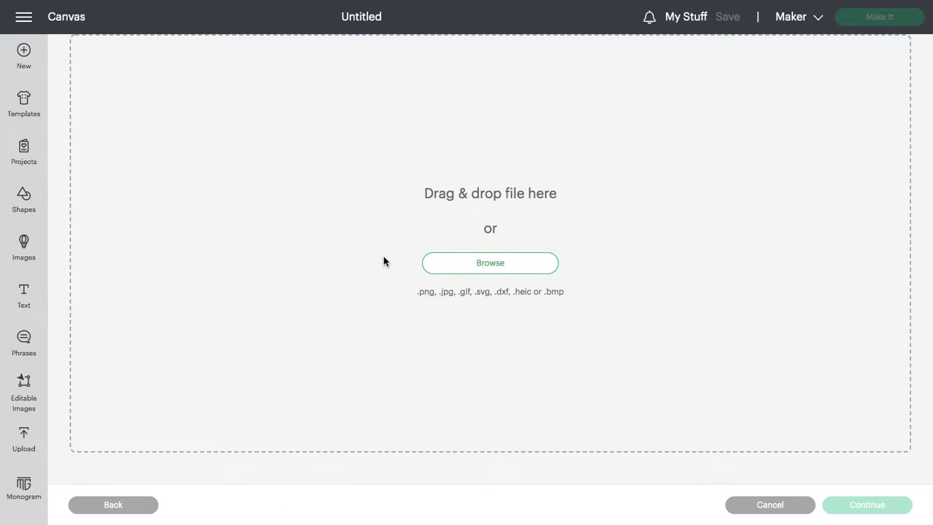
click(437, 263)
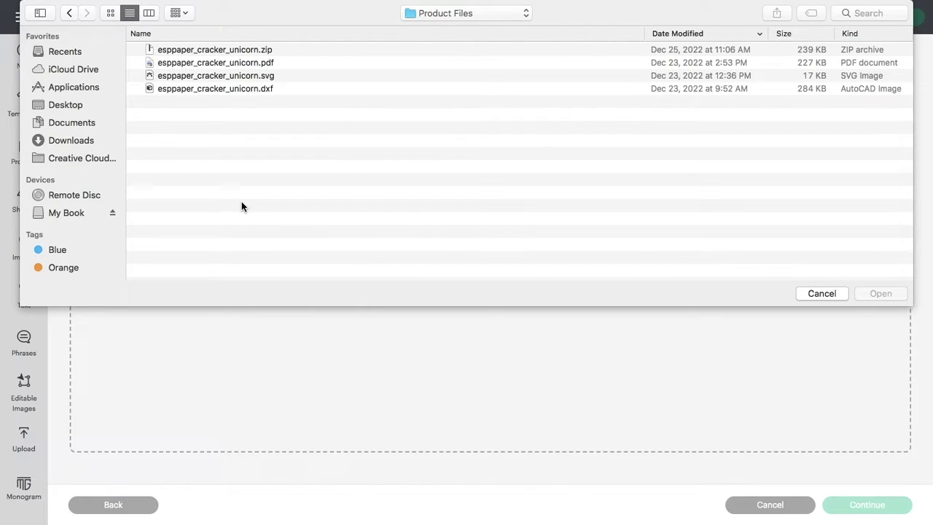
click(209, 76)
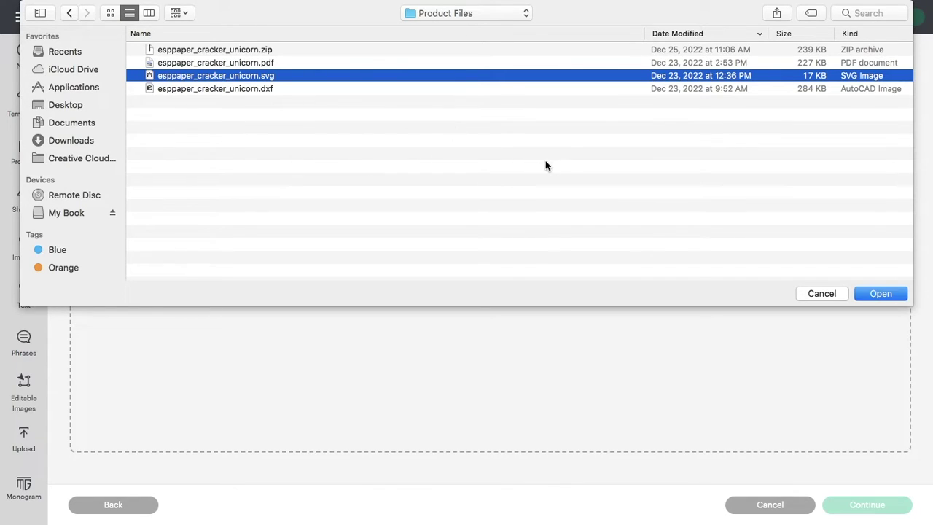
click(871, 291)
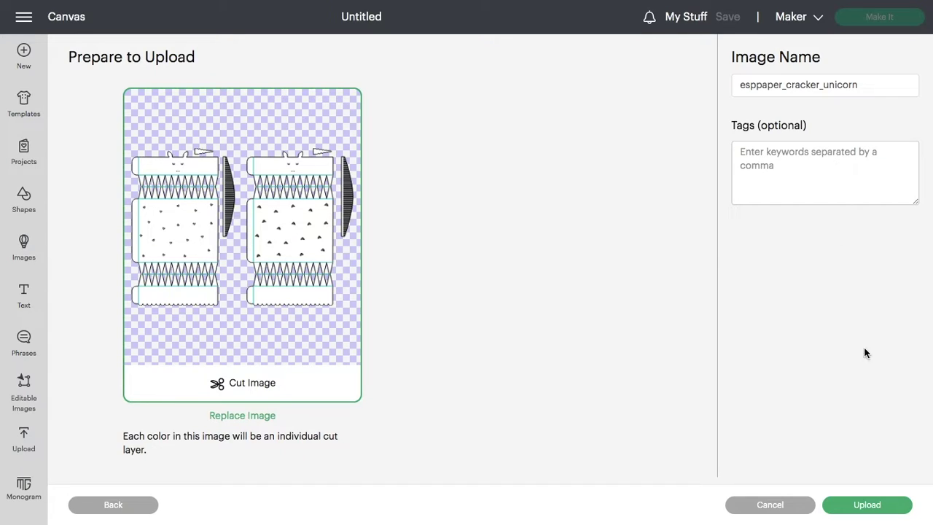
click(848, 512)
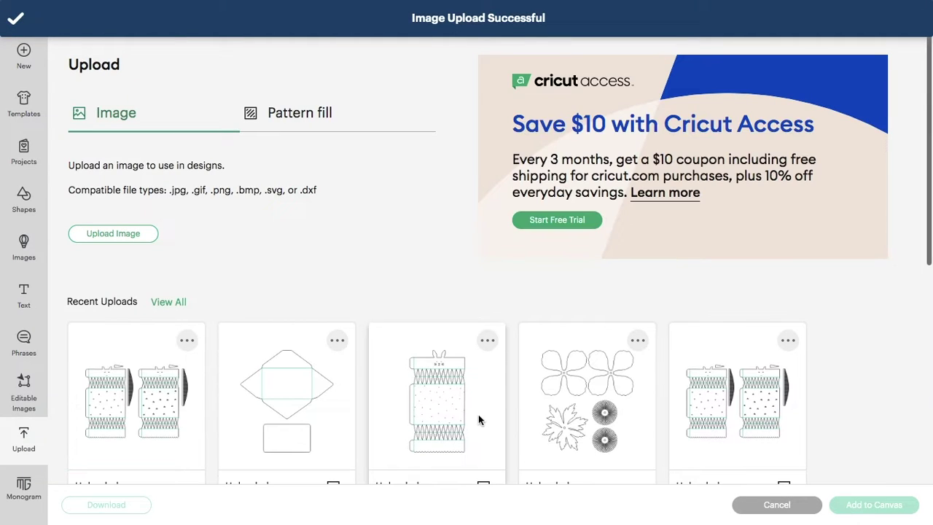
Select the cracker unicorn image in Recent Uploads and add it to the canvas
scroll(240, 408, down, 2)
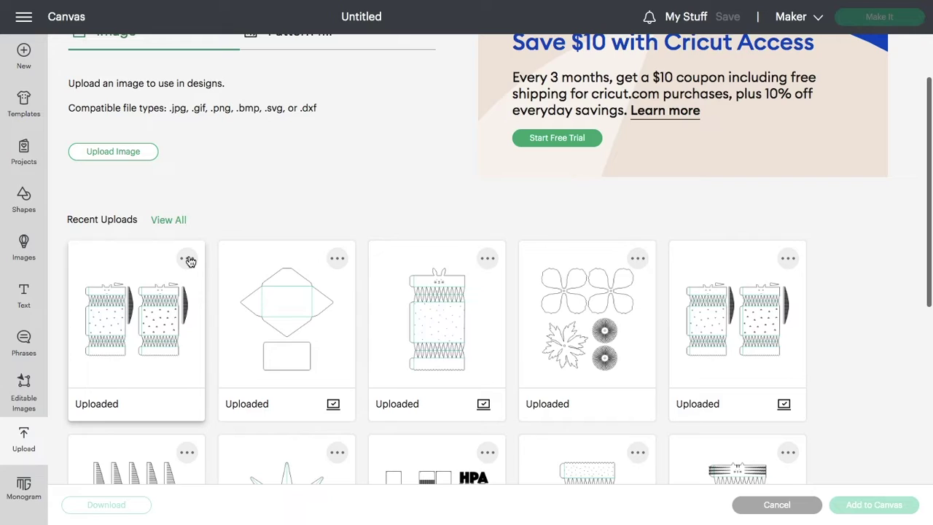
click(187, 260)
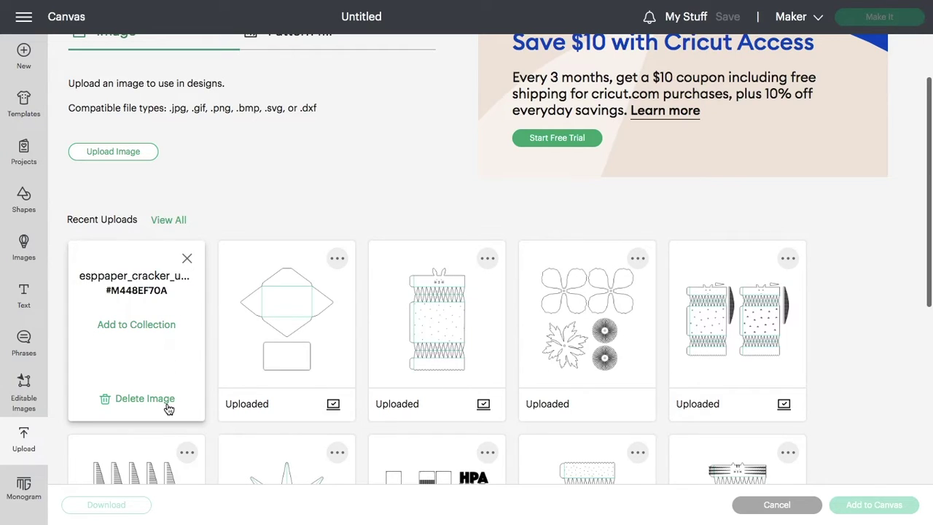
click(187, 260)
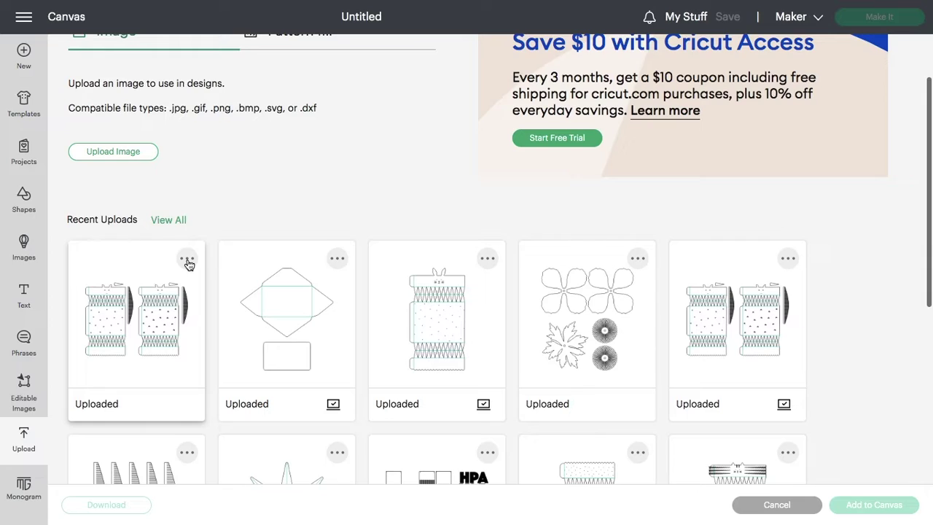
click(200, 368)
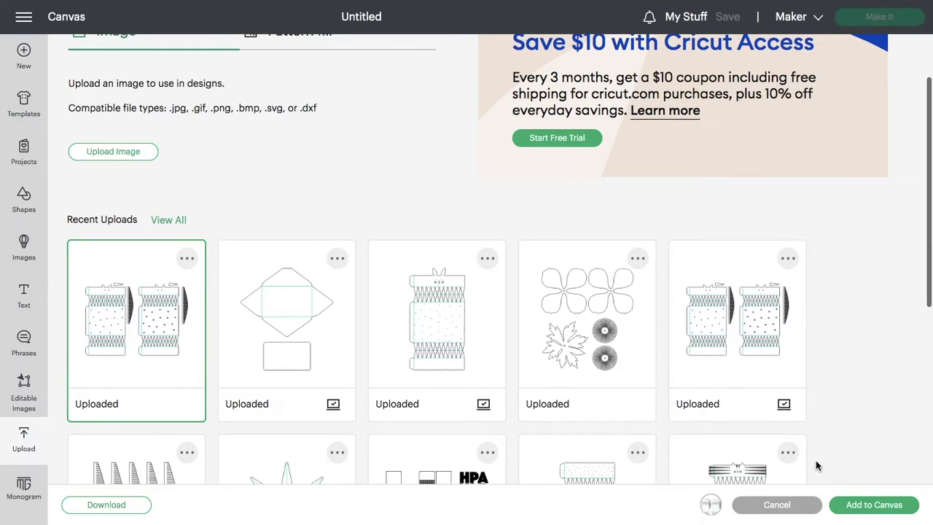
click(866, 512)
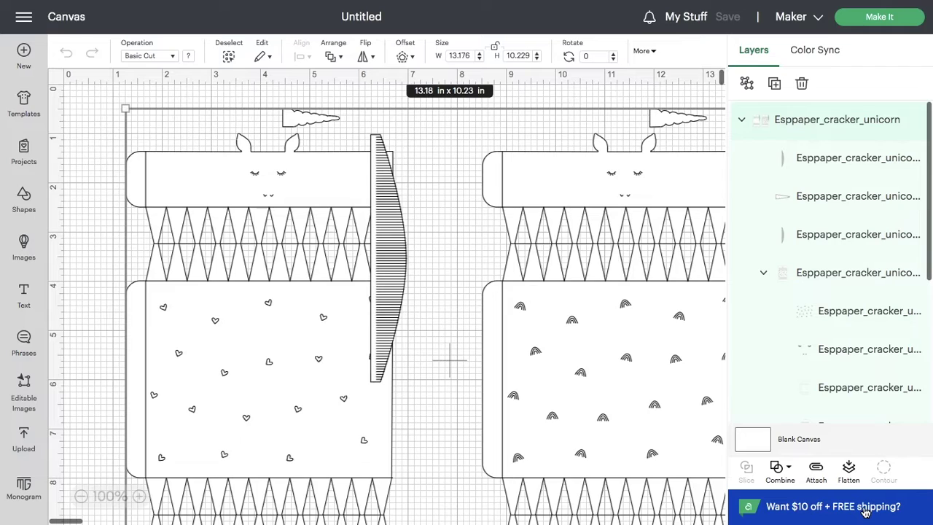
Ungroup the cracker unicorn template so its pieces become separate layers
click(745, 86)
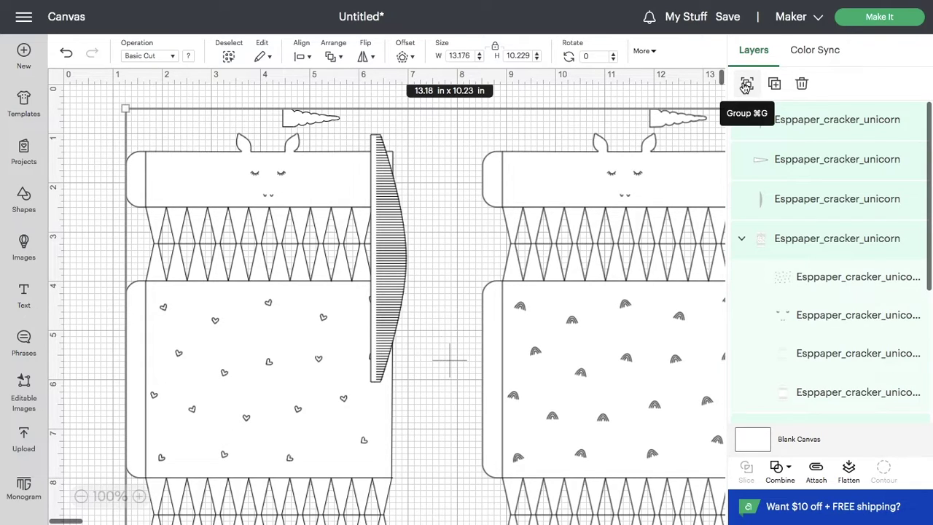
click(745, 86)
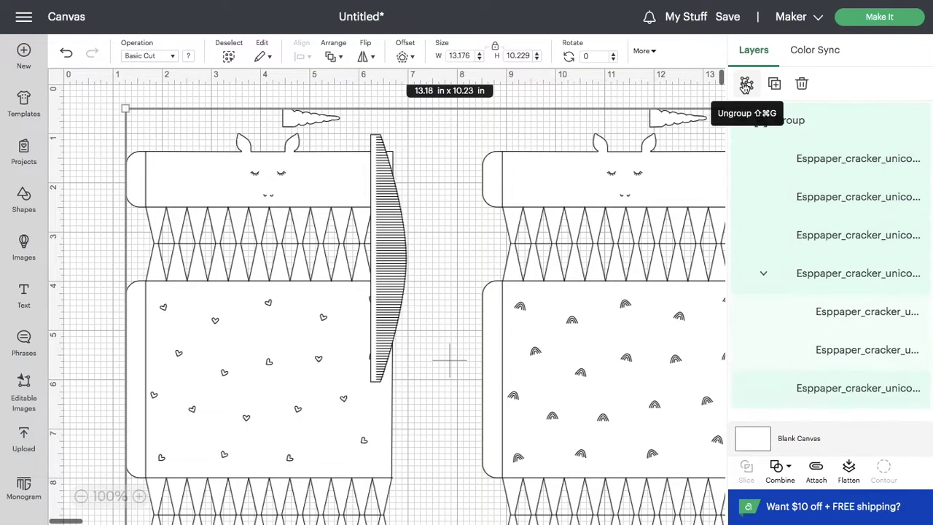
click(746, 85)
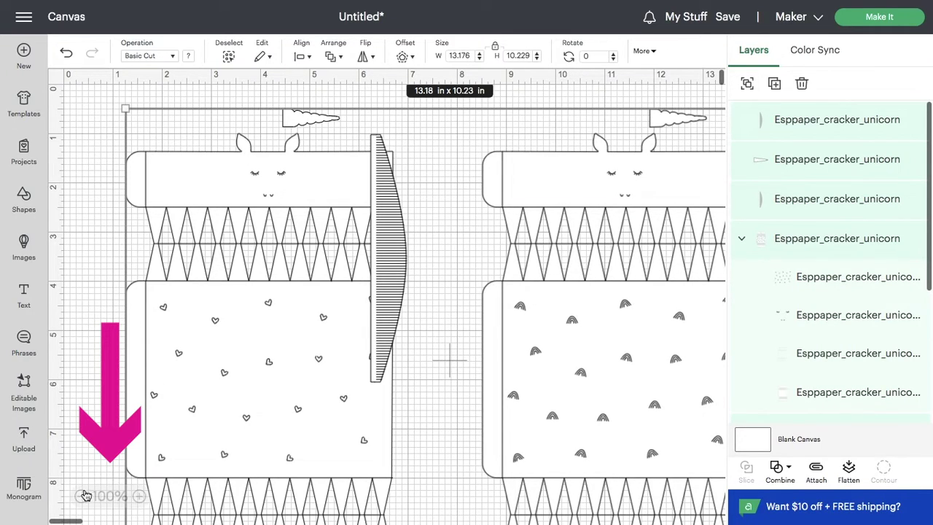
At 75% zoom, drag both striped side pieces right of their crackers and separate the two horns
click(80, 497)
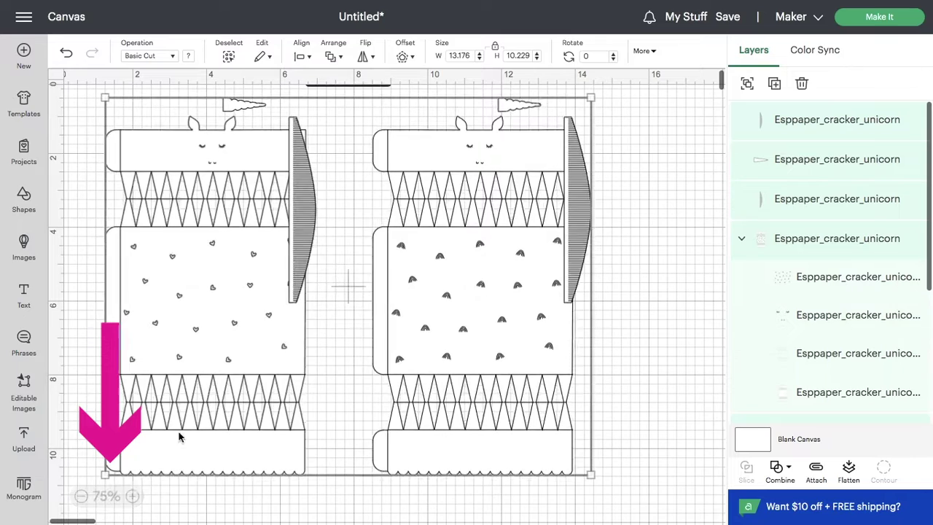
click(578, 198)
drag(579, 197, 604, 198)
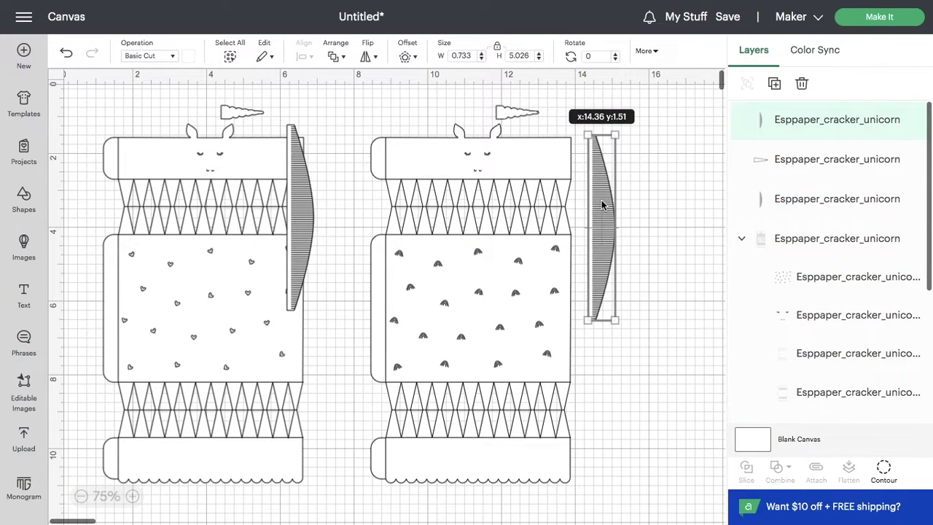
drag(301, 189, 327, 202)
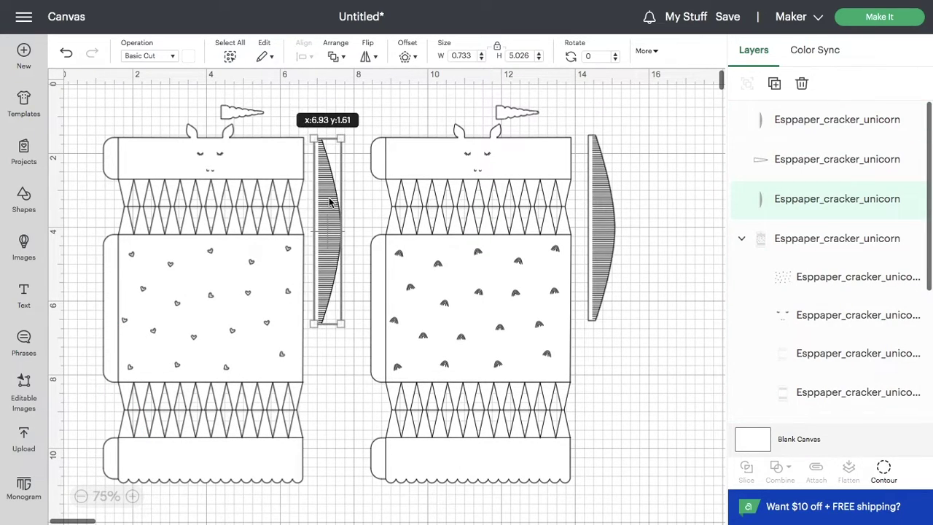
drag(249, 119, 275, 129)
drag(519, 119, 541, 131)
click(614, 142)
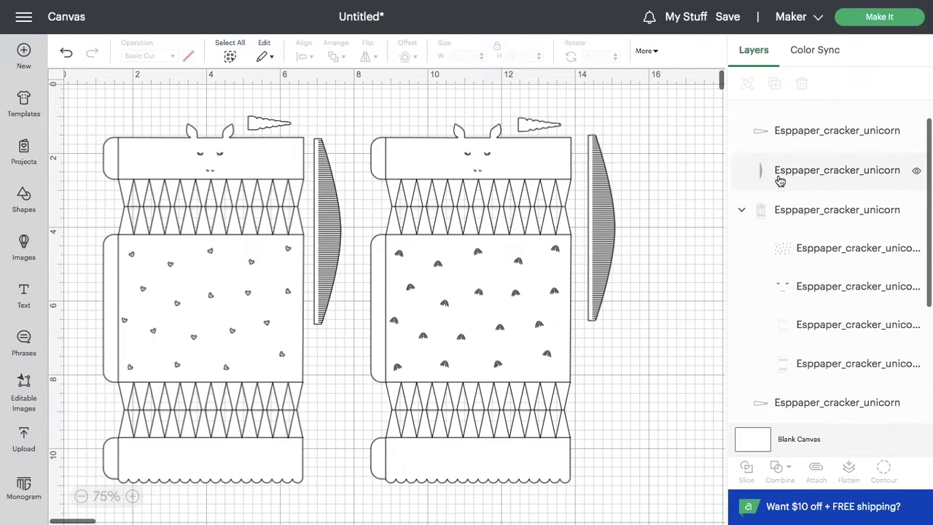
click(793, 213)
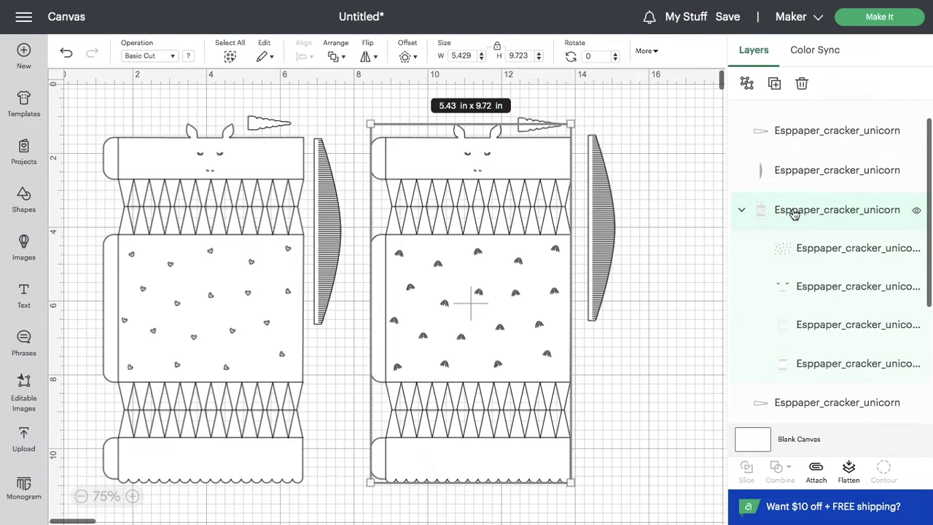
Rename the right cracker group to 'Rainbow Unicorn'
double_click(794, 210)
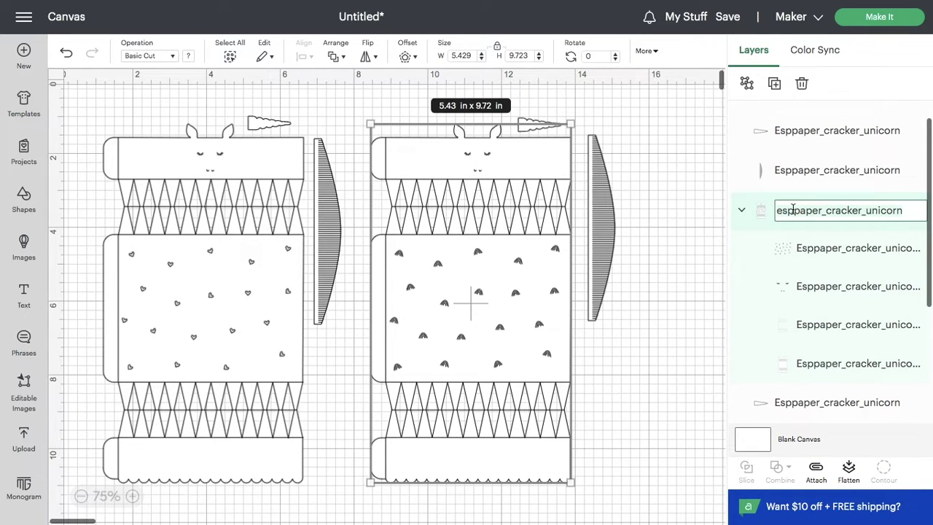
text(Rainbown)
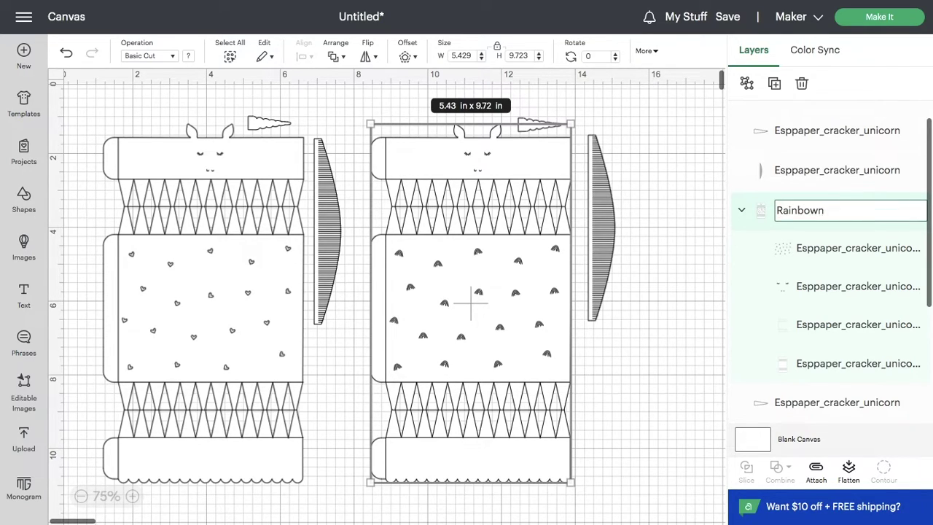
key(BackSpace)
text(Unicorn)
click(756, 262)
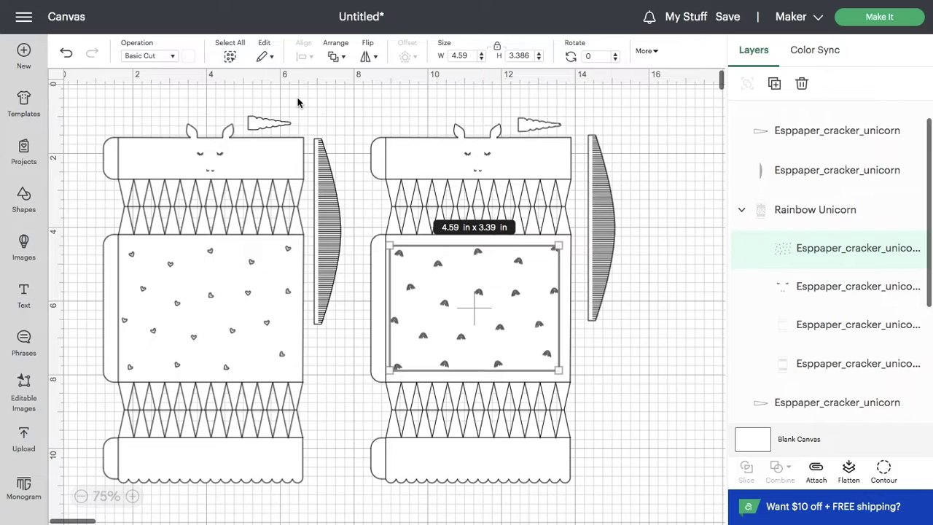
Set the rainbow pattern layer to Pen with a Dark Rose Glitter Gel pen
click(140, 56)
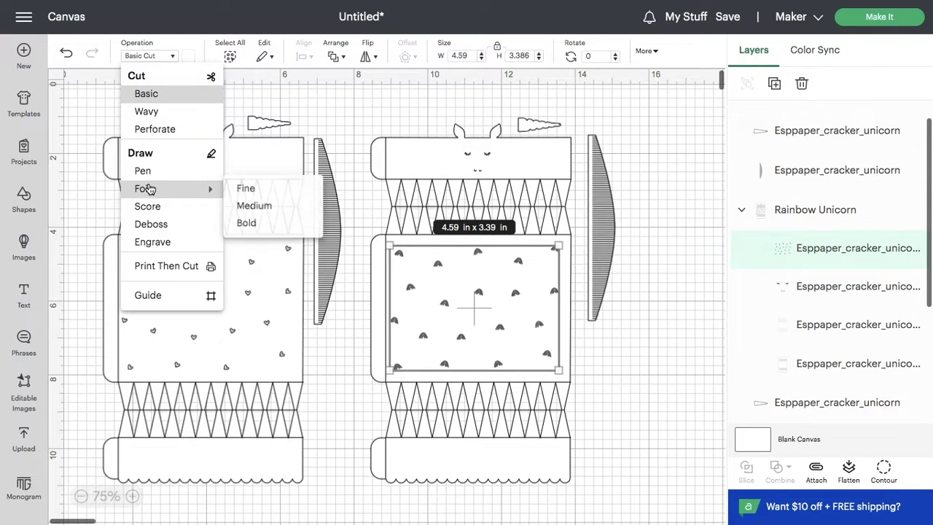
click(146, 172)
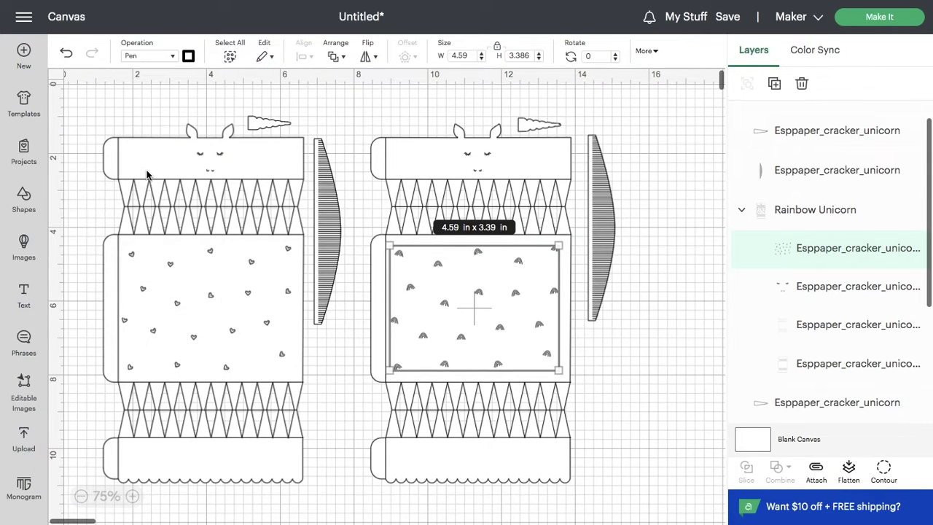
click(188, 57)
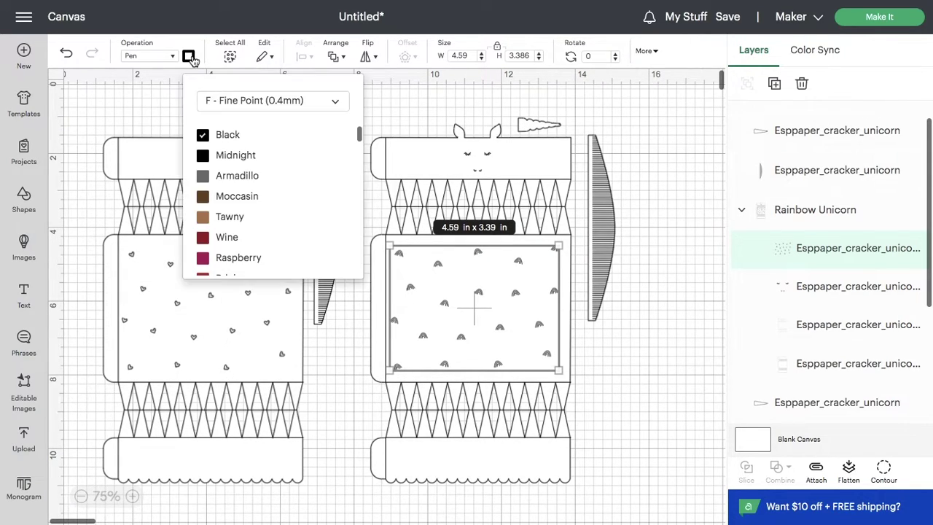
click(228, 104)
click(232, 180)
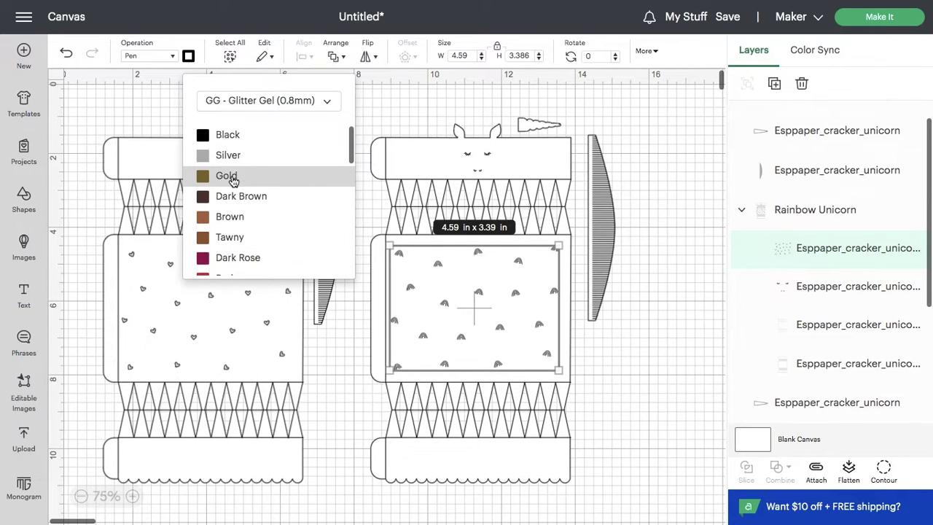
scroll(226, 235, down, 1)
click(228, 221)
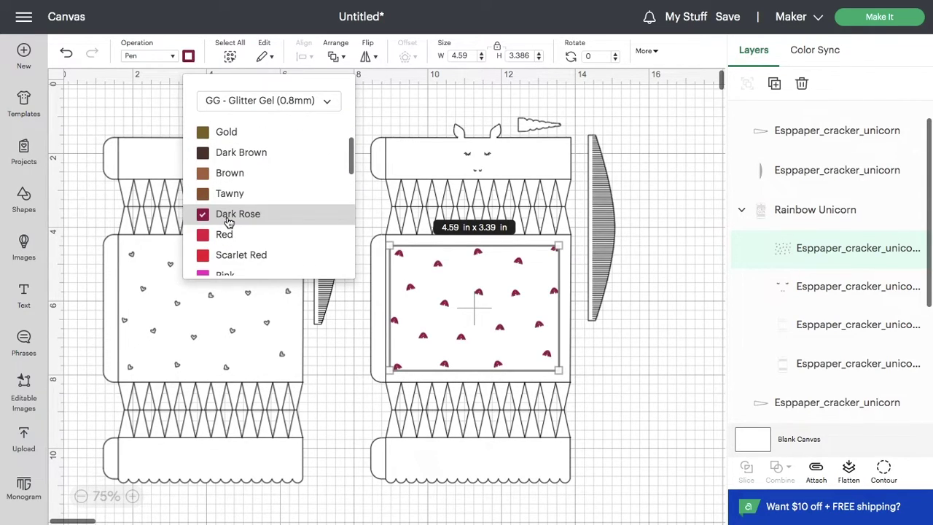
click(648, 350)
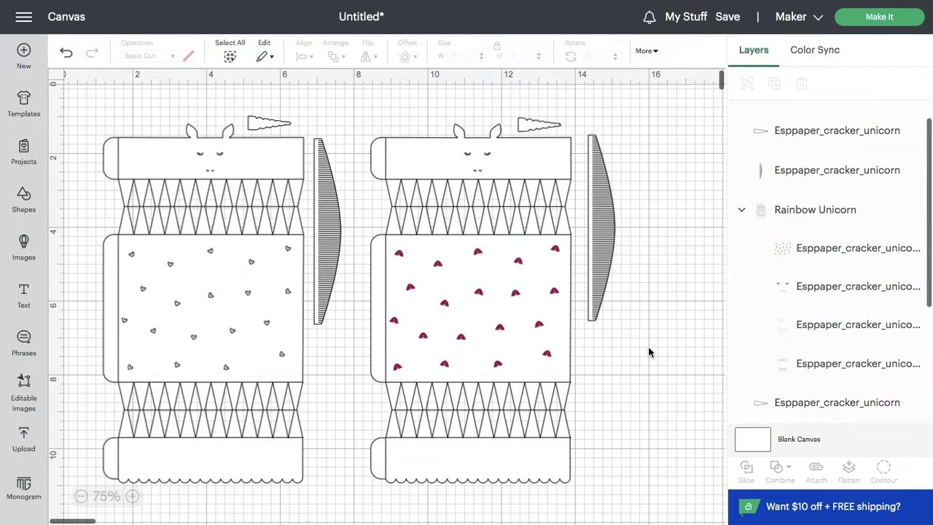
Set the eyes and face layer to Pen with a Black Glitter Gel pen
click(818, 288)
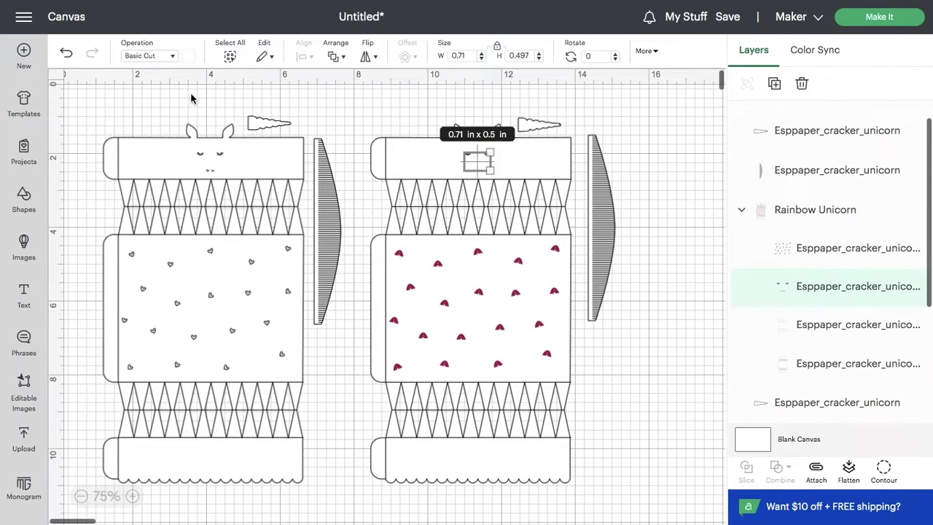
click(151, 58)
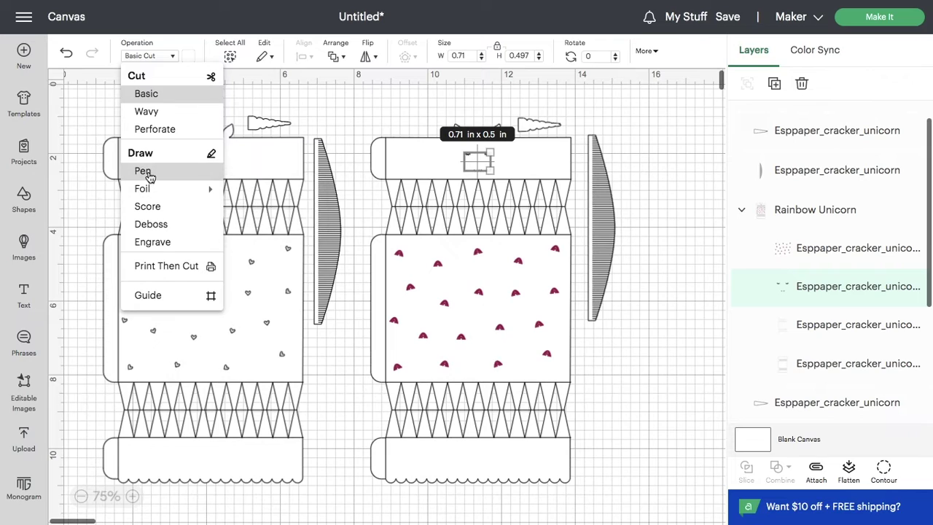
click(146, 172)
click(188, 58)
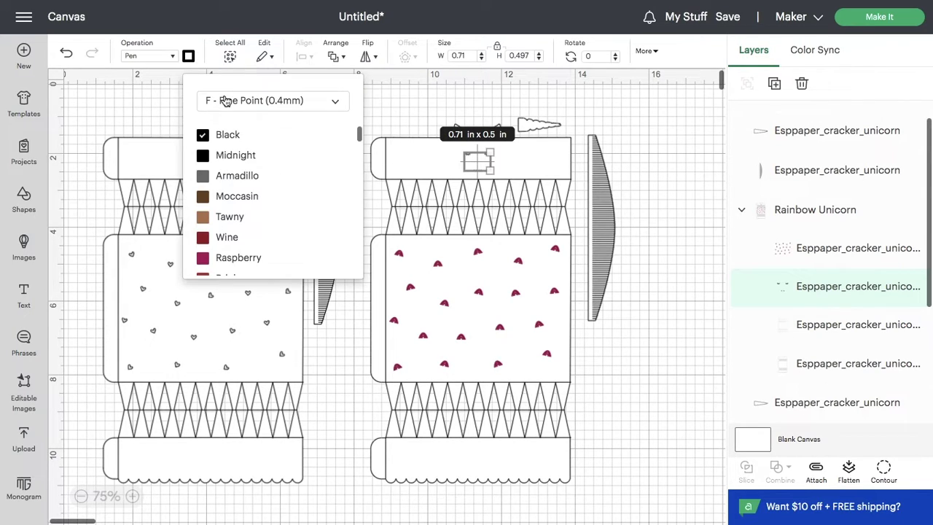
click(225, 100)
click(241, 180)
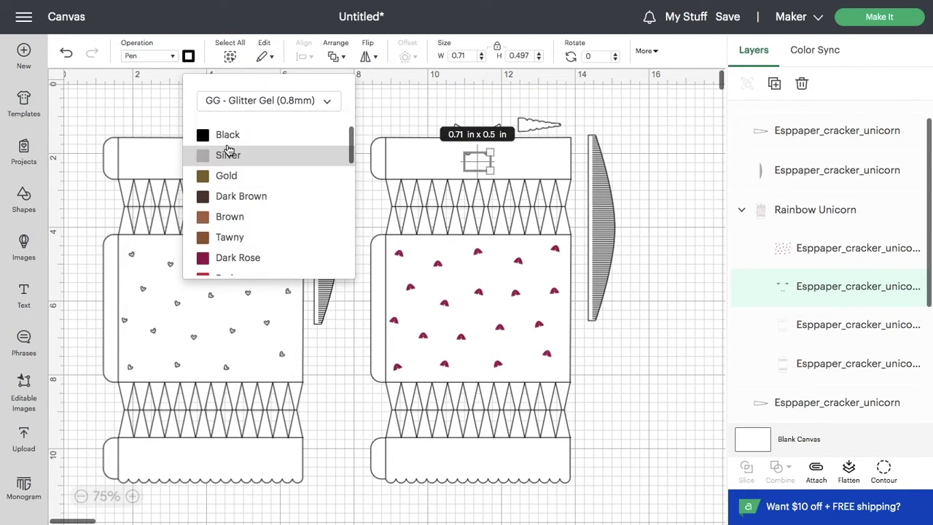
click(226, 135)
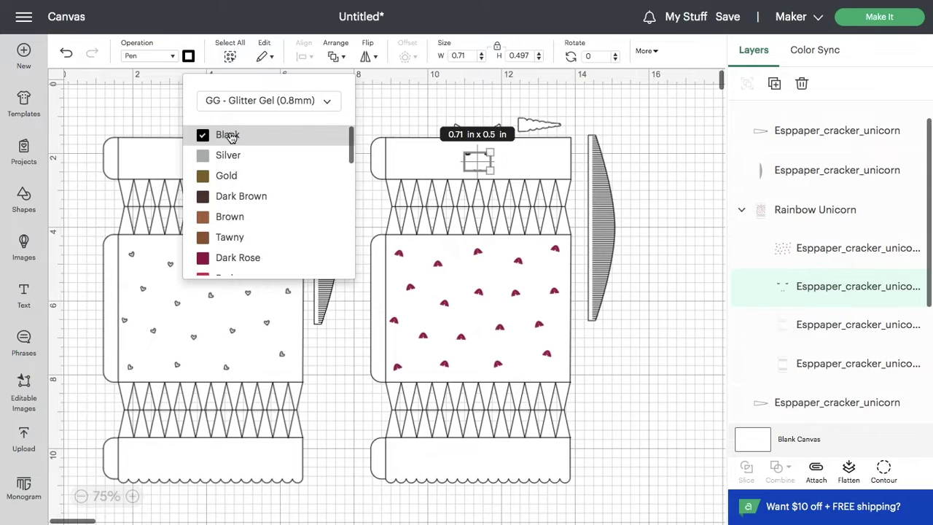
click(616, 120)
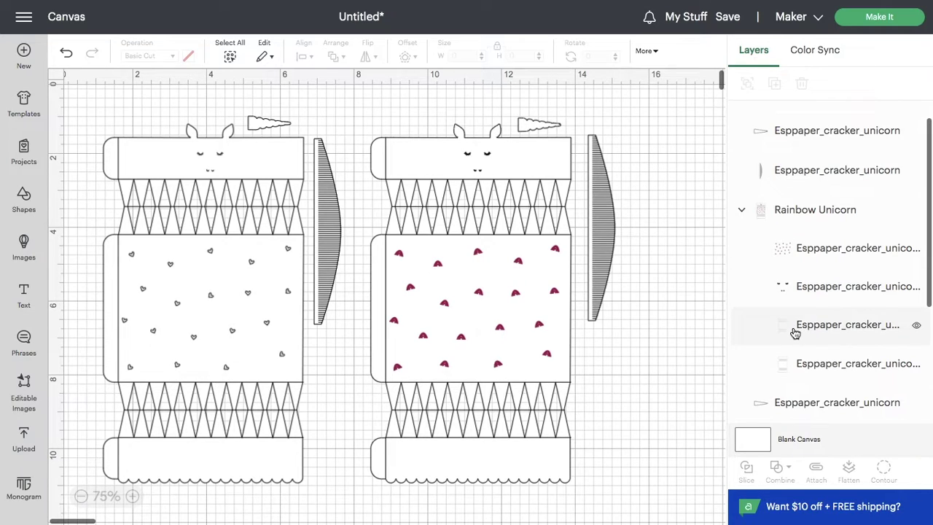
click(794, 333)
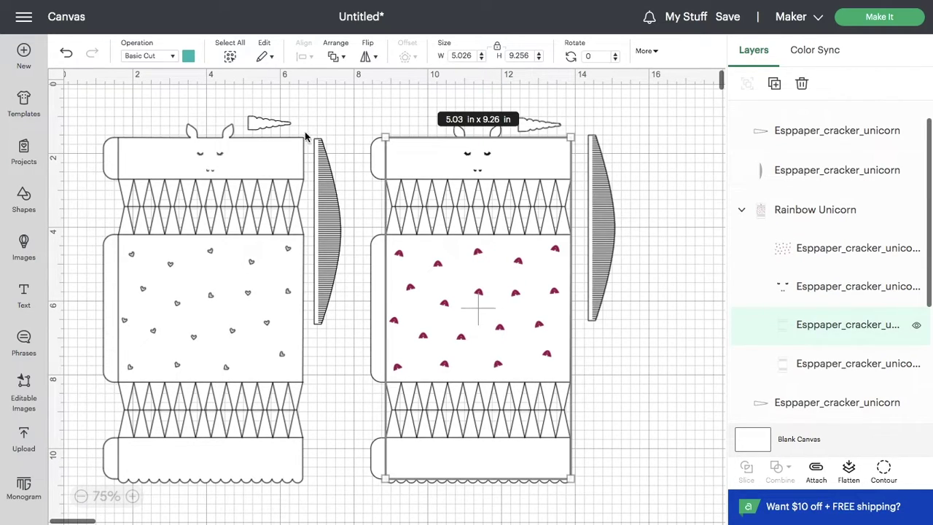
Change the fold-line layer's operation from Basic Cut to Score
click(136, 61)
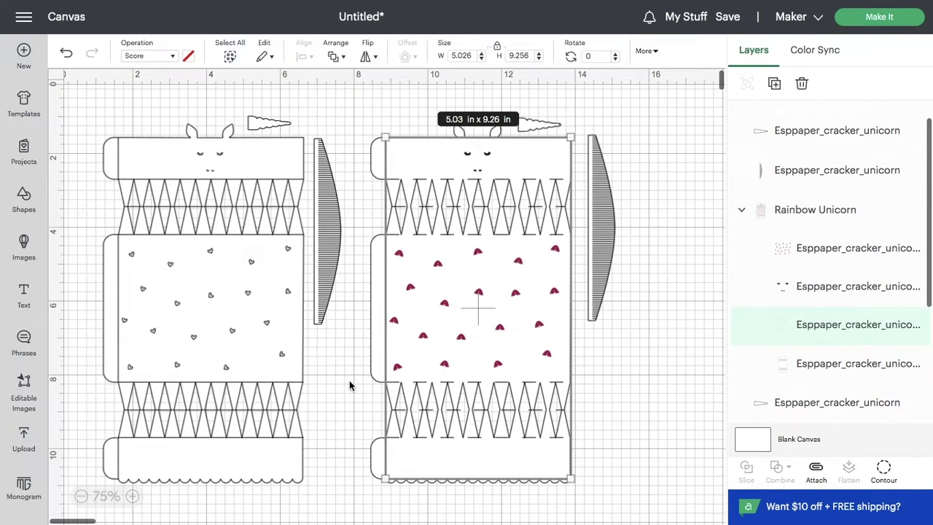
click(610, 379)
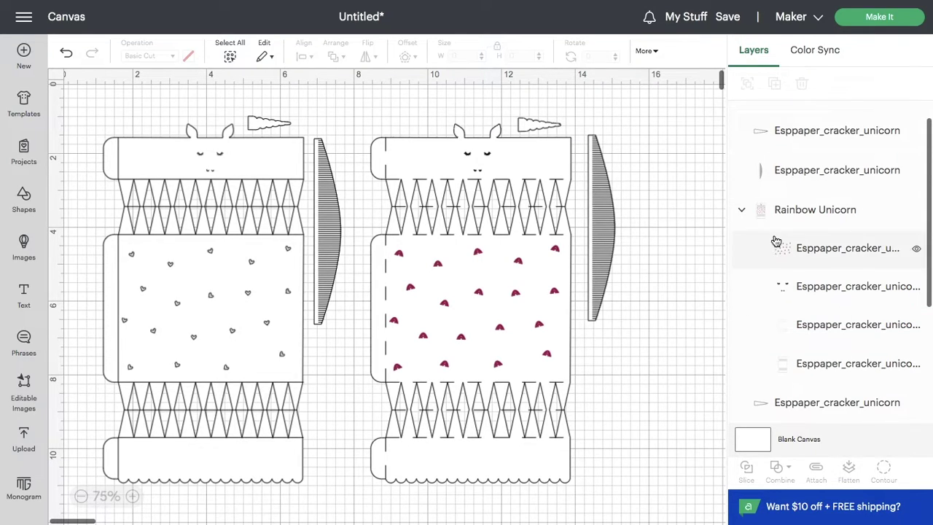
click(798, 211)
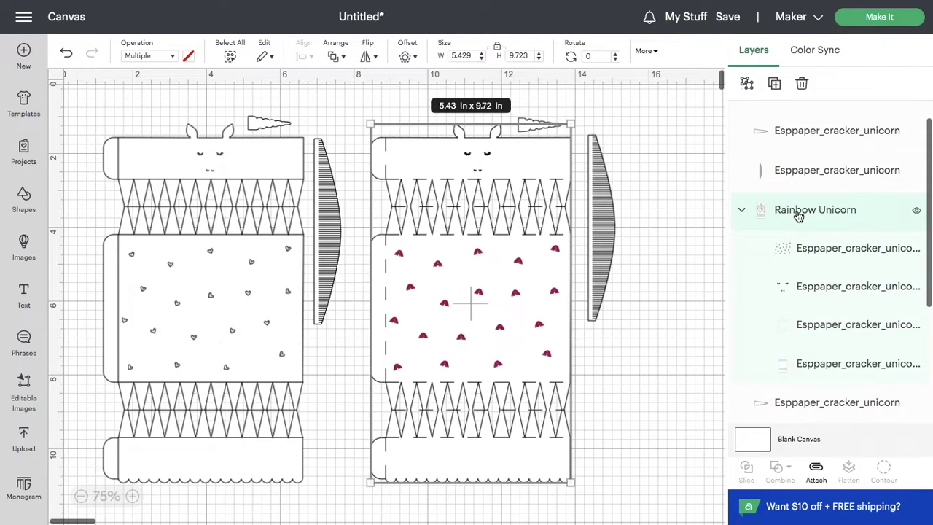
Preview mat 2 and the hearts on mat 3 in Prepare, then cancel back to the canvas
click(875, 19)
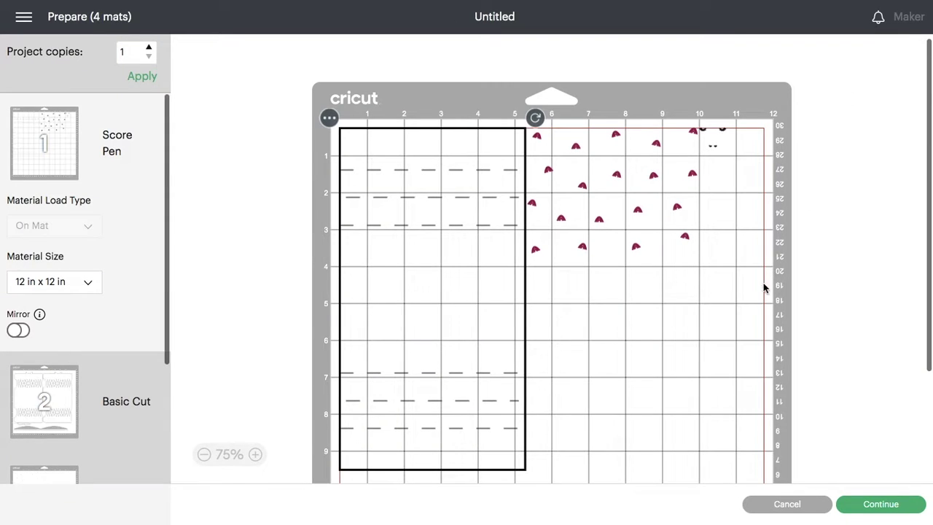
click(40, 392)
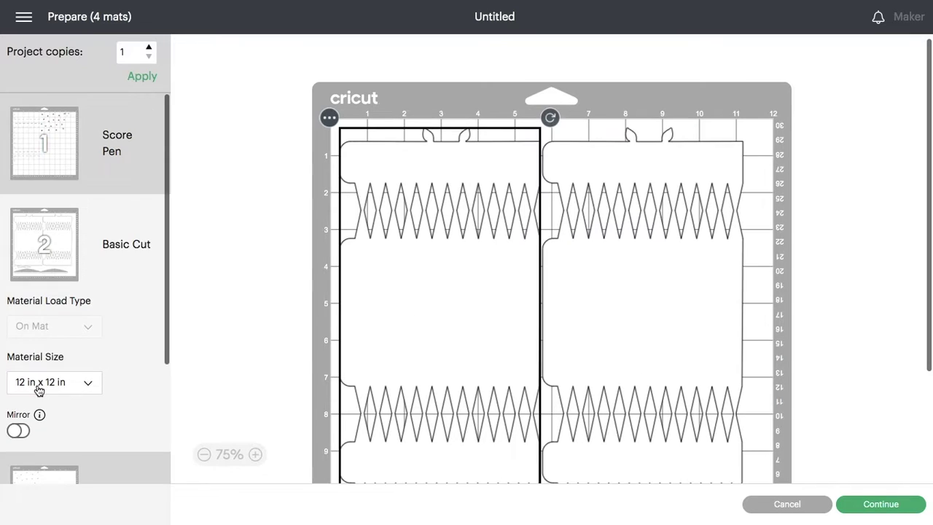
scroll(40, 394, down, 2)
click(43, 454)
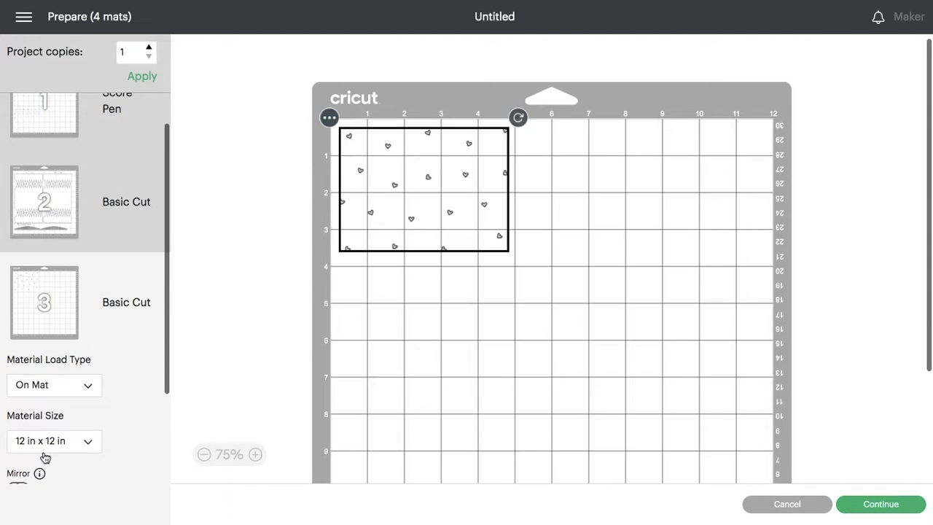
click(796, 508)
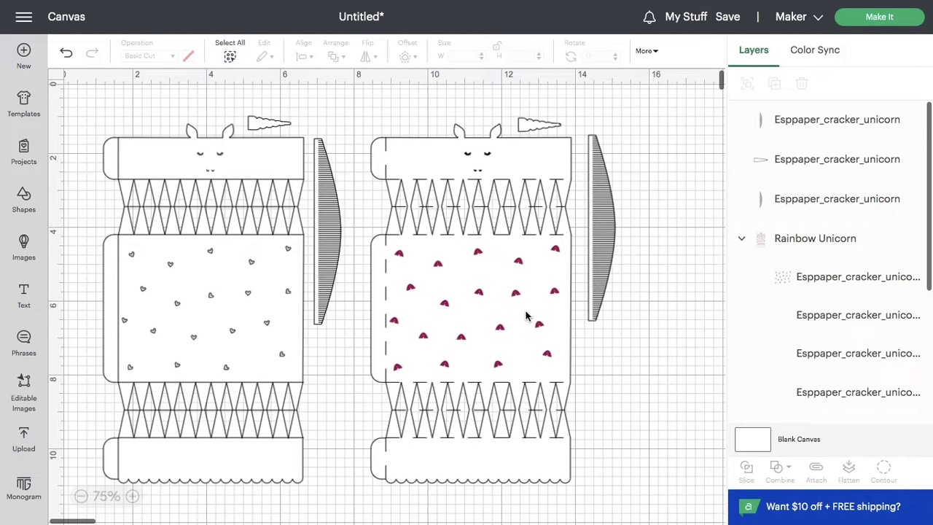
Attach the right cracker's body, horn and side piece, and name the group 'Rainbow Unicorn'
click(527, 315)
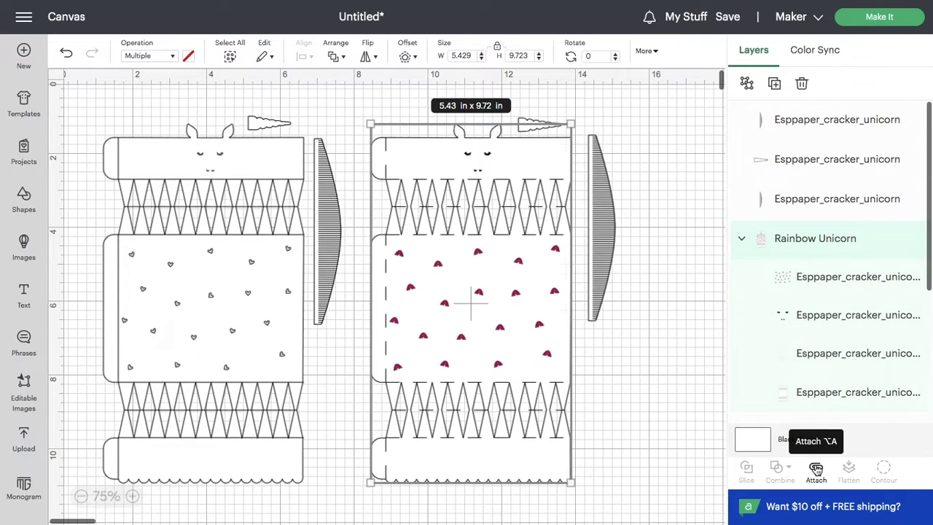
click(816, 468)
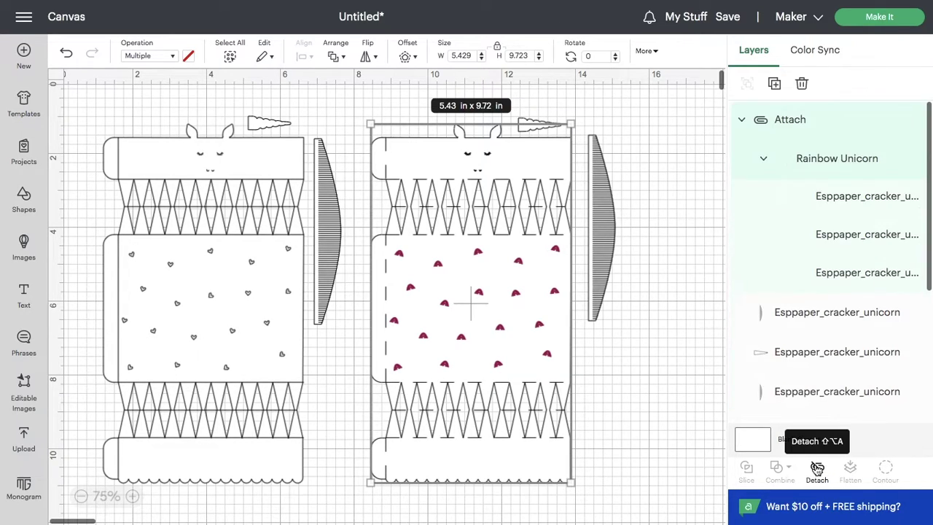
click(741, 121)
double_click(782, 121)
text(r)
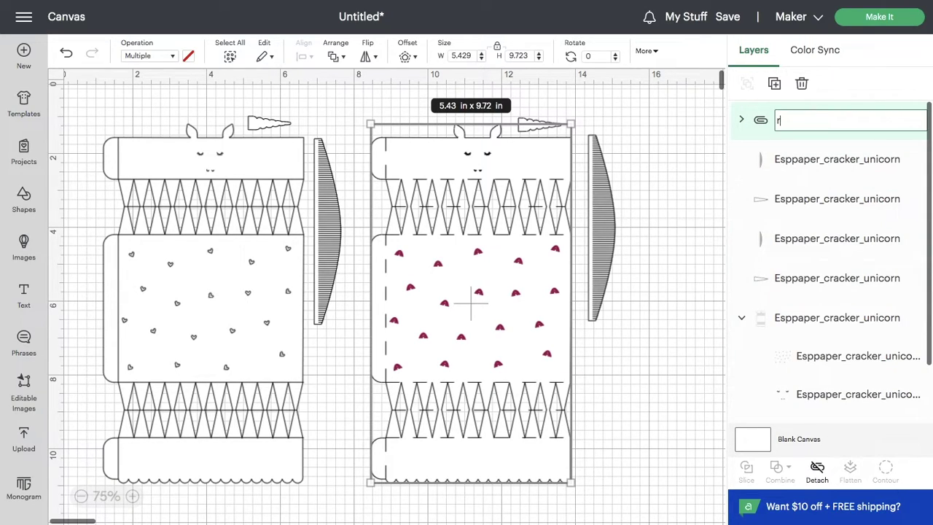
text(ainbow Unicorn)
click(719, 168)
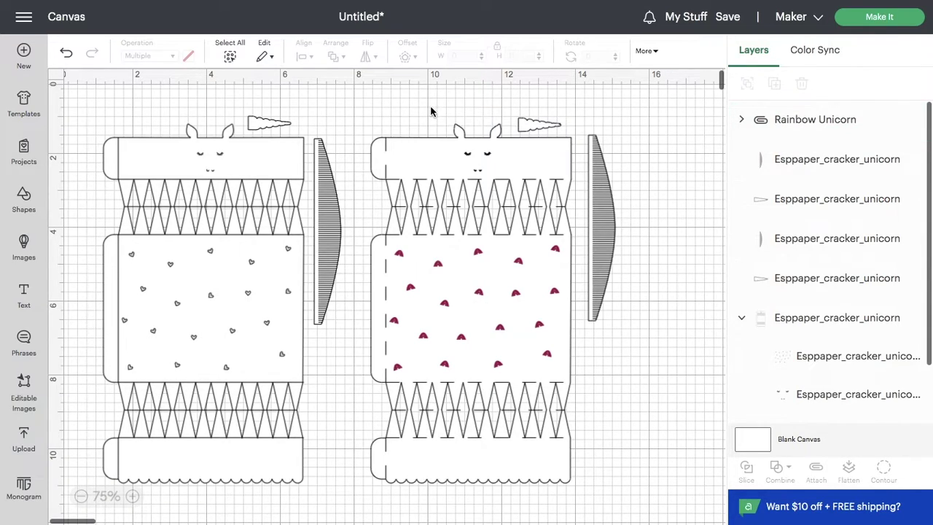
Attach the right cracker to its horn and mane and rename the group 'Rainbow with Mane'
drag(430, 107, 621, 226)
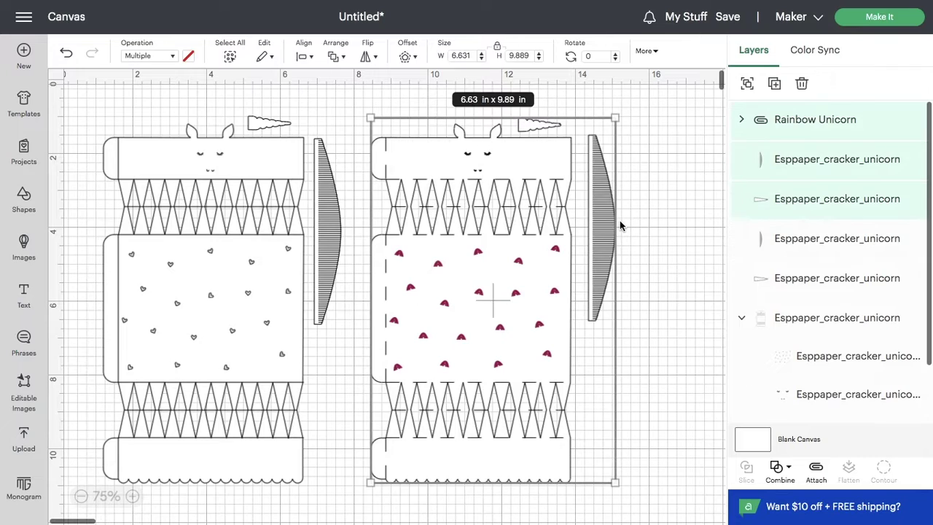
click(816, 470)
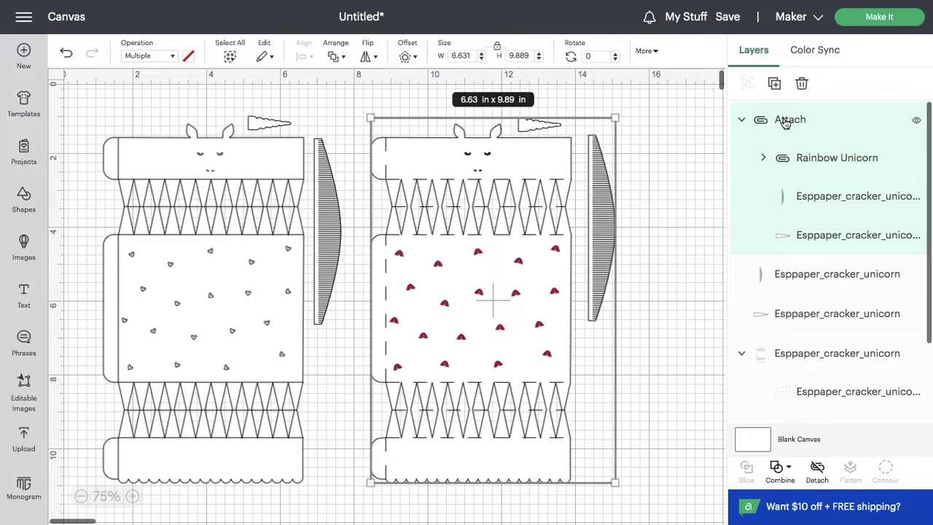
double_click(785, 120)
text(Rainbow with Mane)
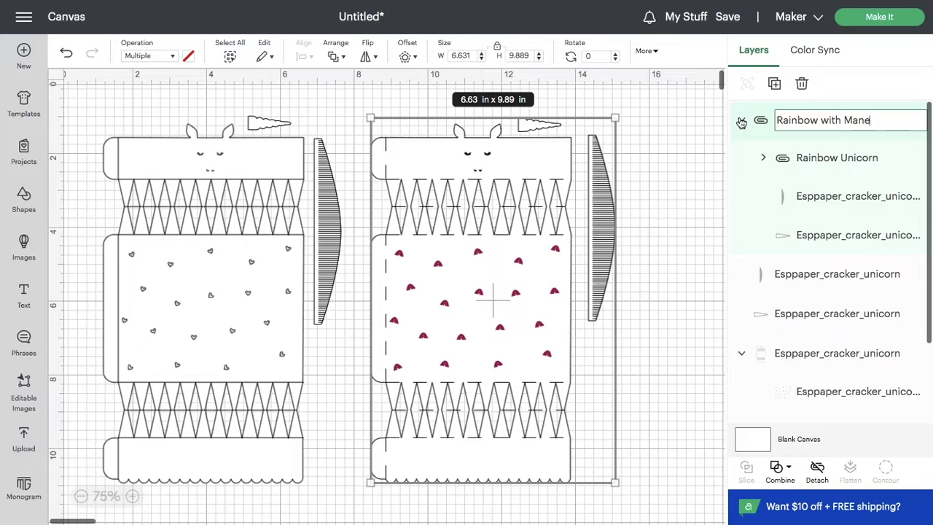
click(741, 120)
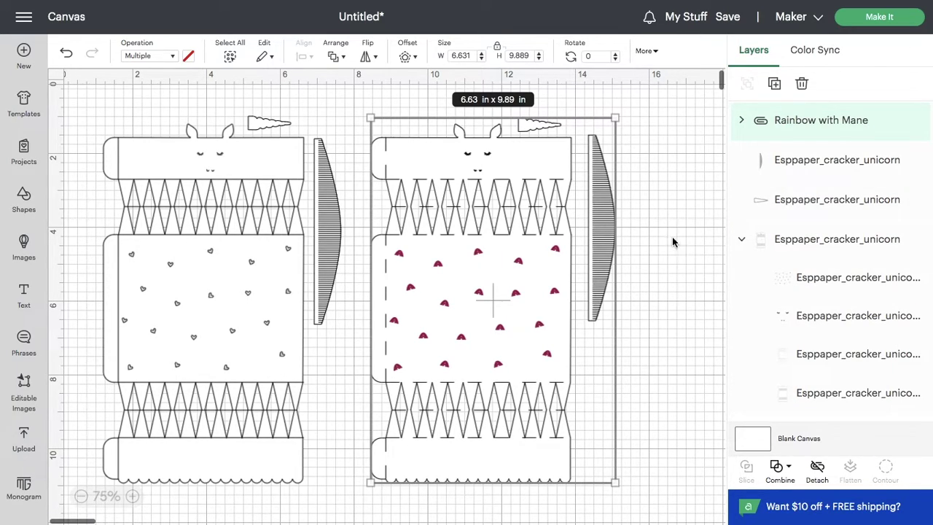
click(810, 286)
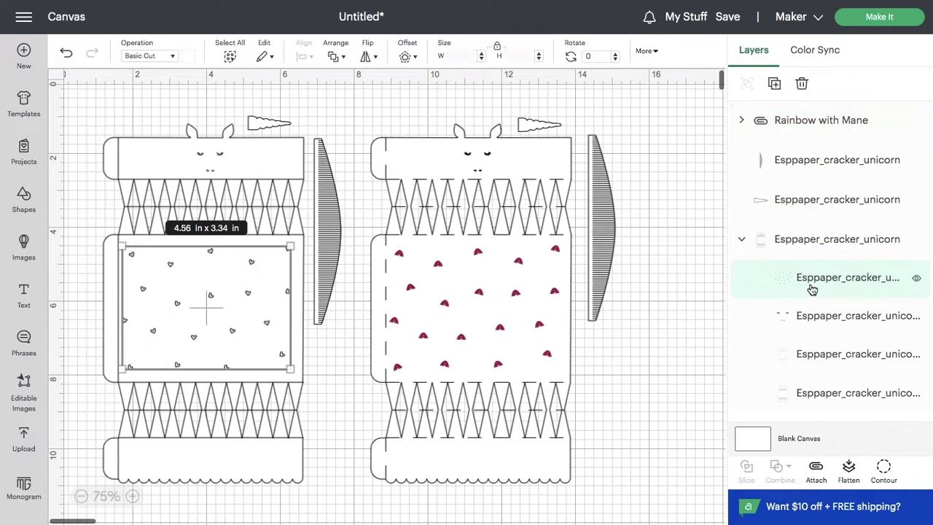
Set the left cracker's hearts to Pen with a Dark Rose GG Glitter Gel 0.8mm pen
click(166, 58)
click(155, 170)
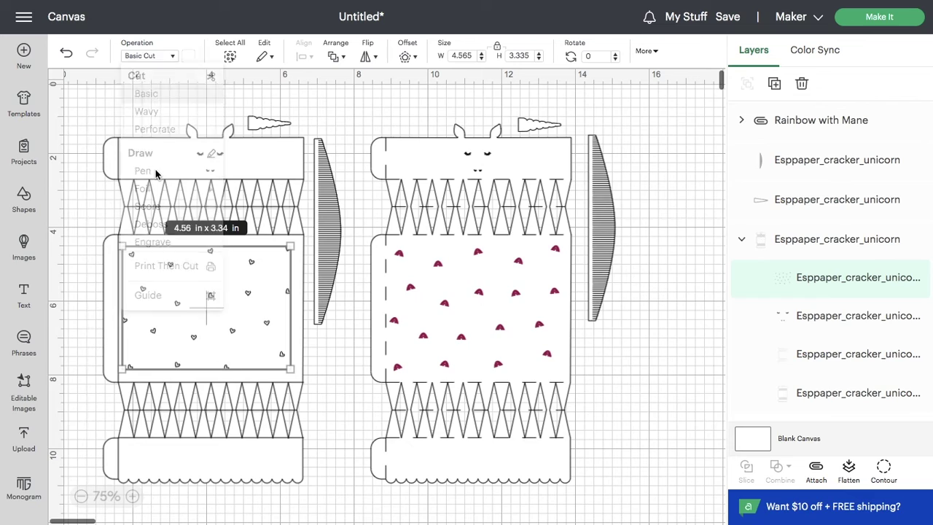
click(193, 61)
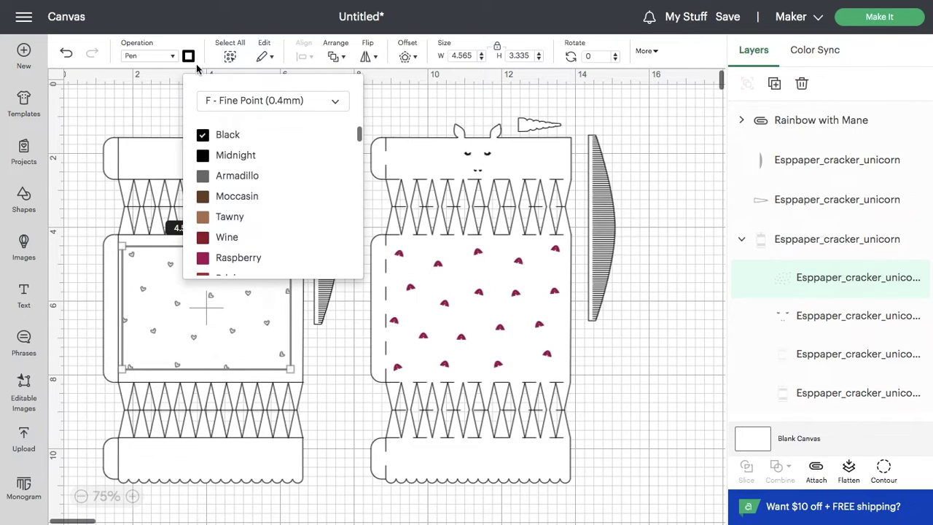
click(225, 99)
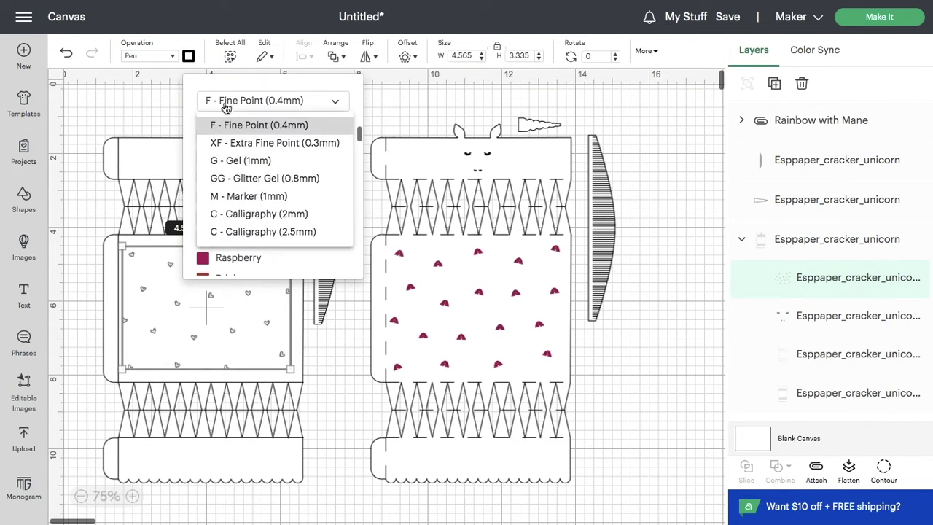
click(233, 180)
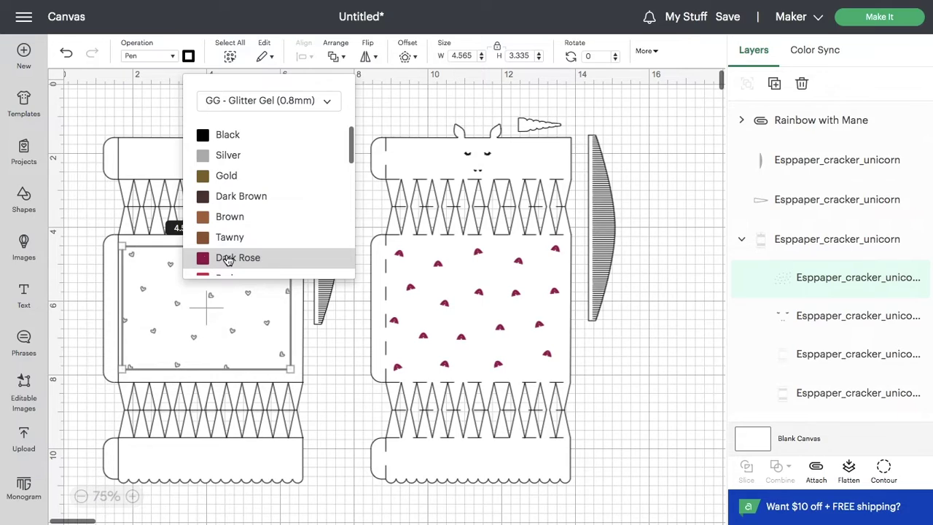
click(228, 259)
click(328, 347)
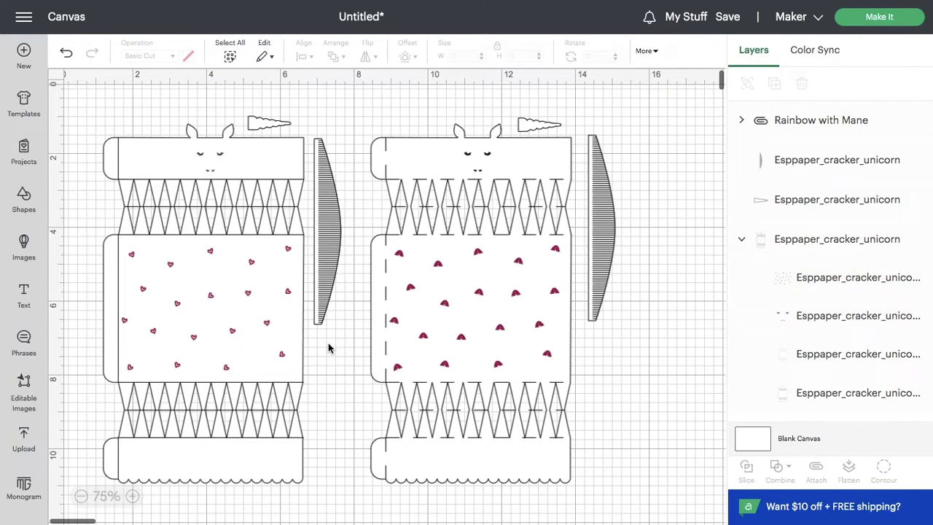
click(218, 161)
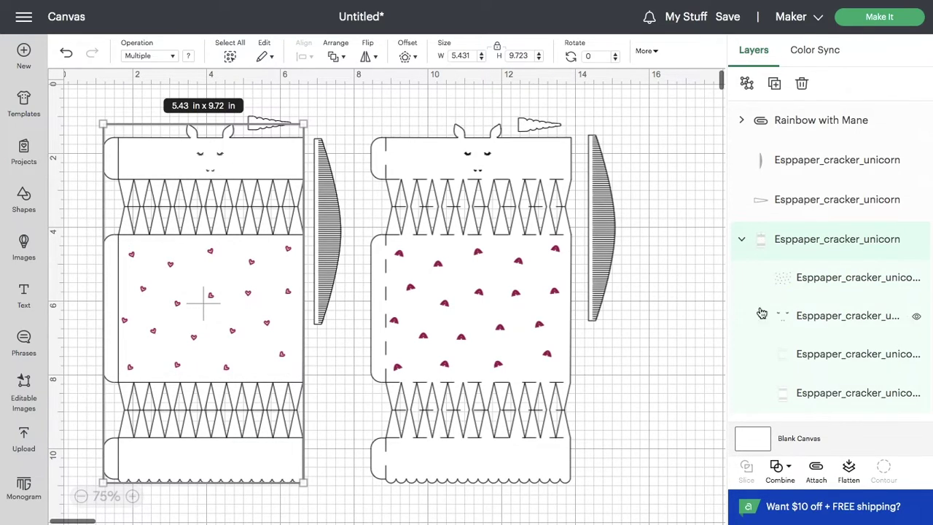
Switch the left unicorn's face layer to Pen using the GG Glitter Gel 0.8mm pen
click(812, 325)
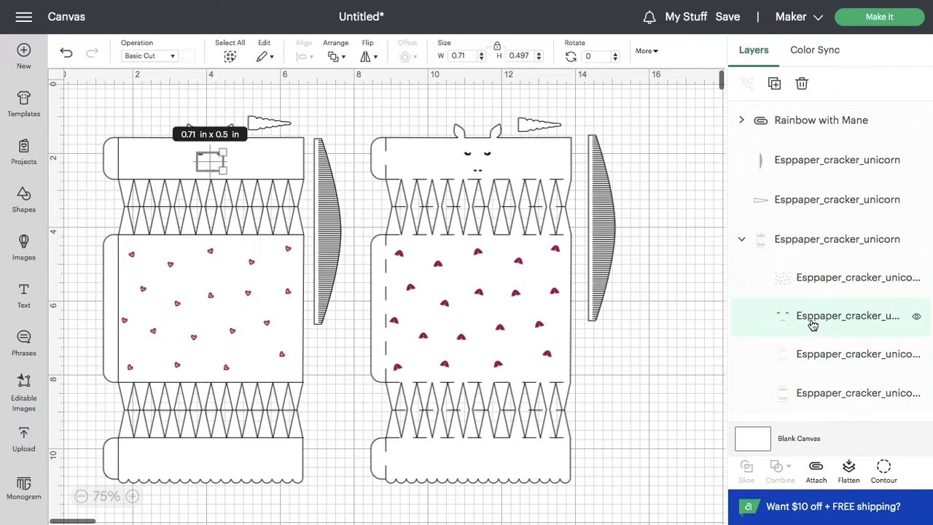
click(162, 57)
click(143, 171)
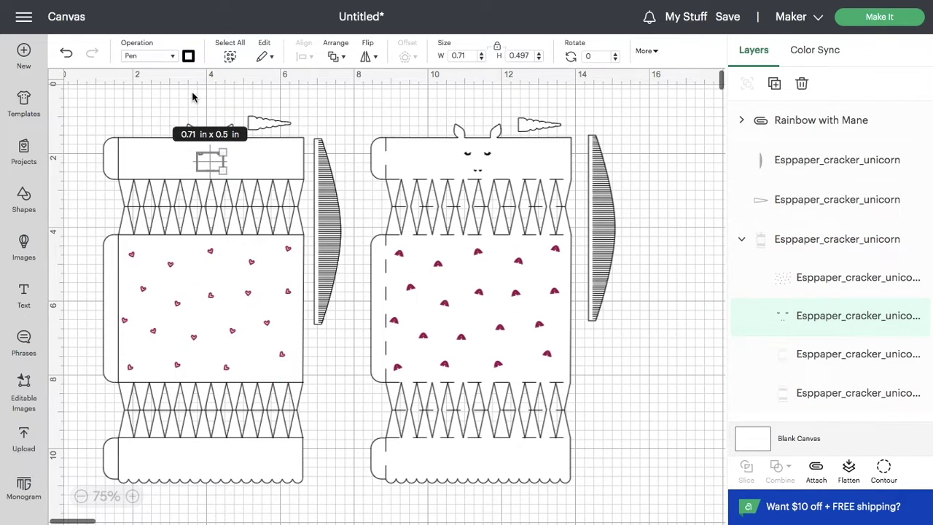
click(189, 57)
click(232, 100)
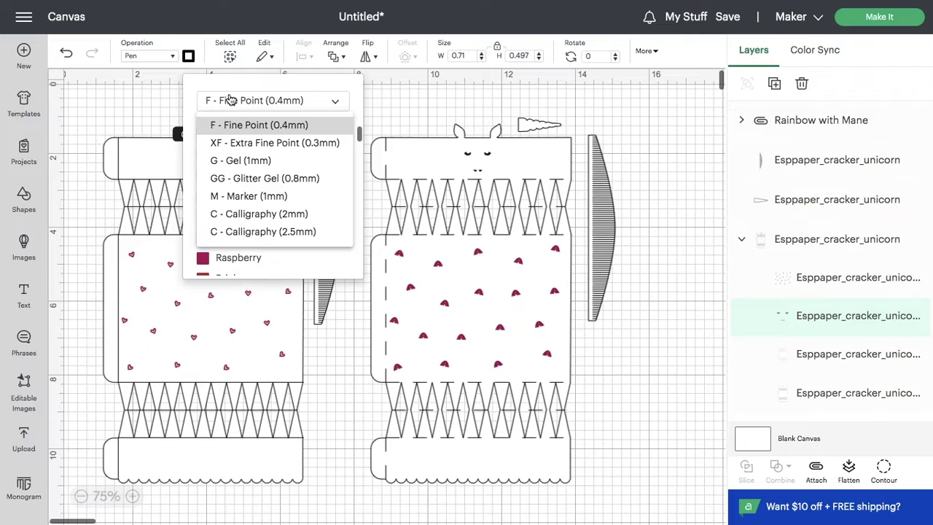
click(250, 178)
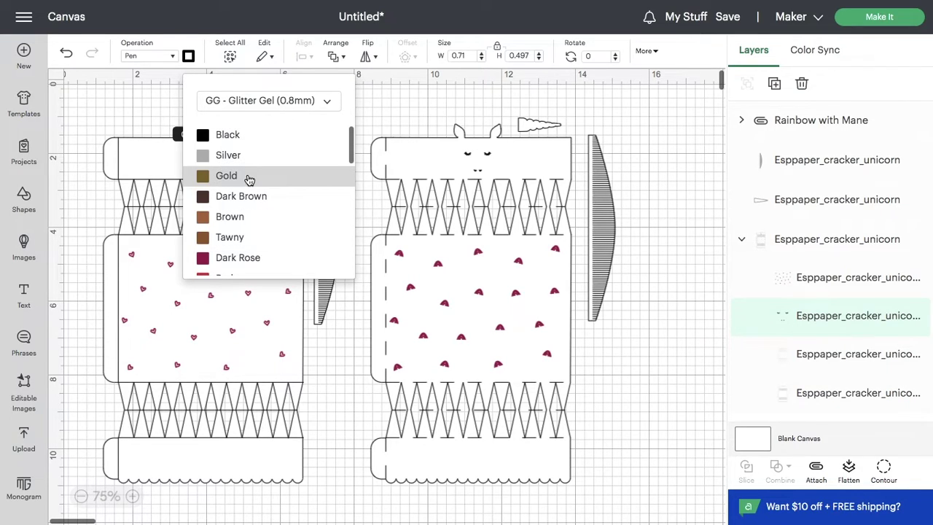
click(382, 114)
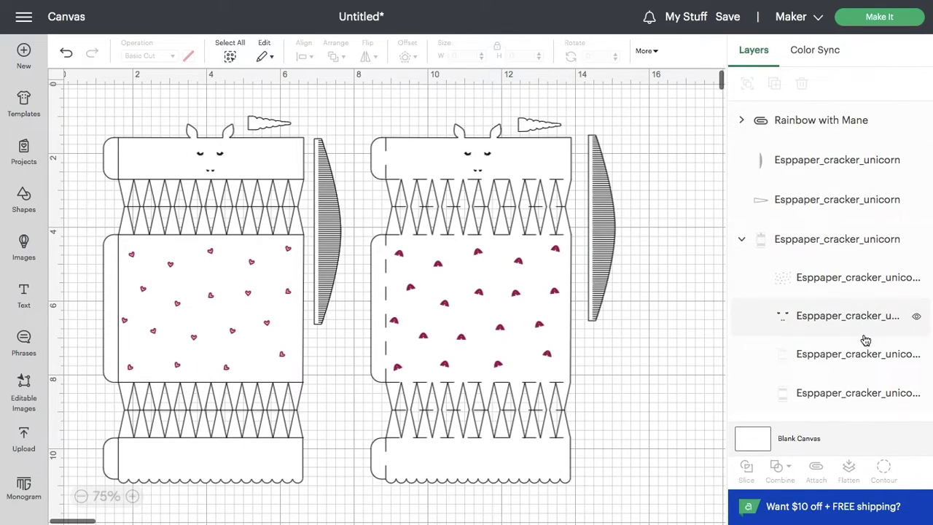
Change the left cracker's fold lines from cut to score
click(819, 363)
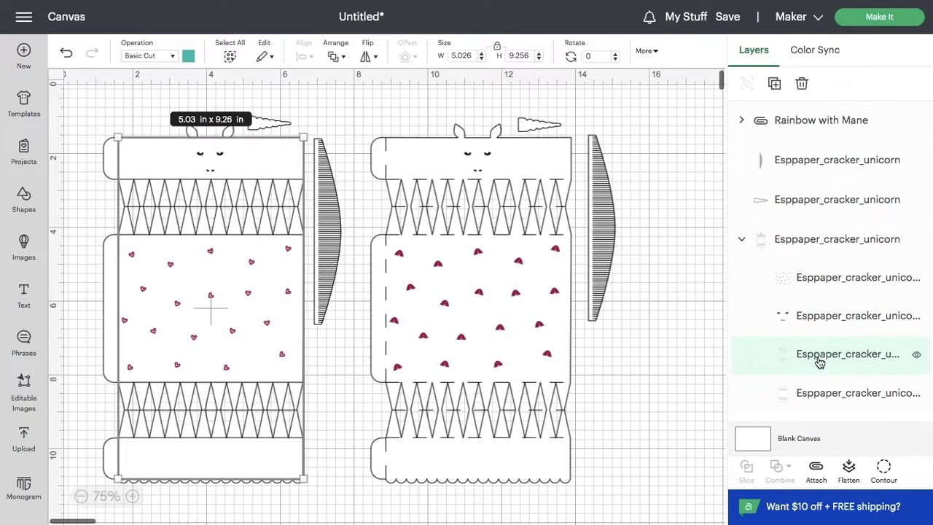
click(170, 58)
click(148, 206)
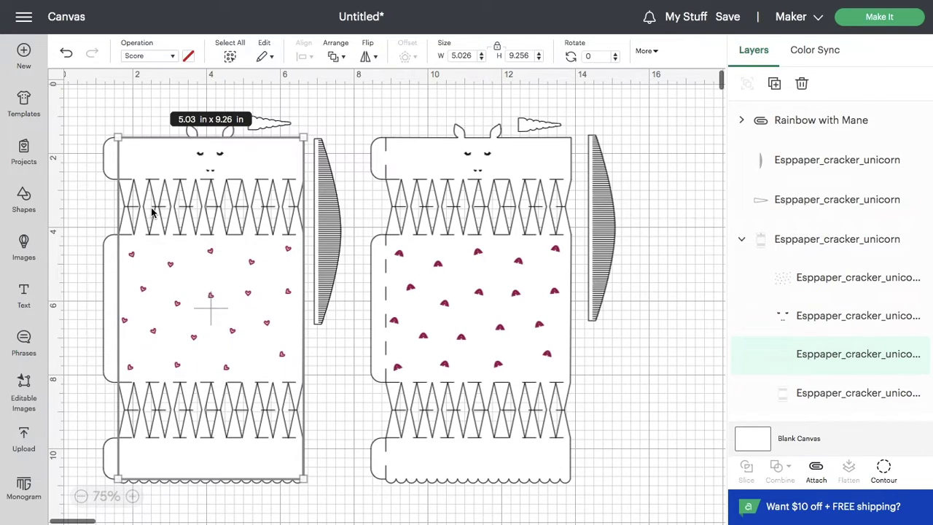
click(314, 100)
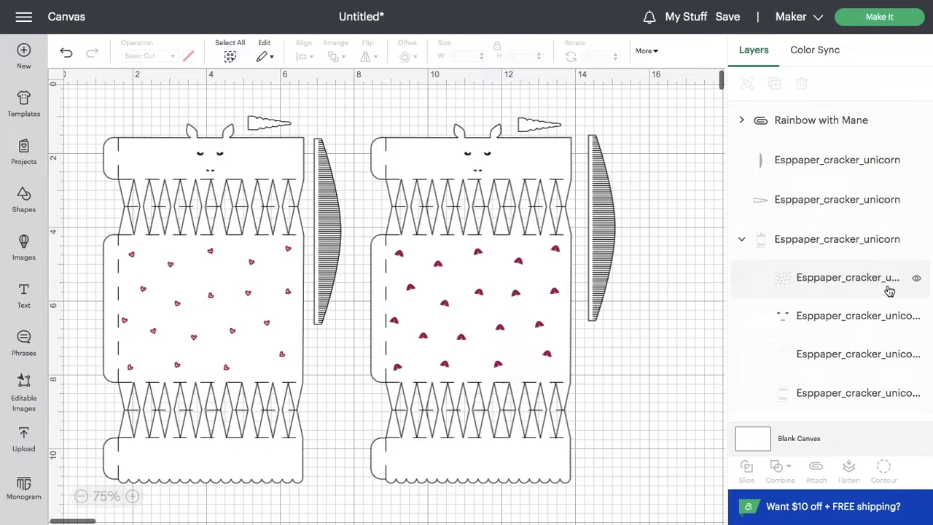
Attach the left cracker's layers and mane strip, naming the group 'Heart Unicorn with Mane'
click(834, 246)
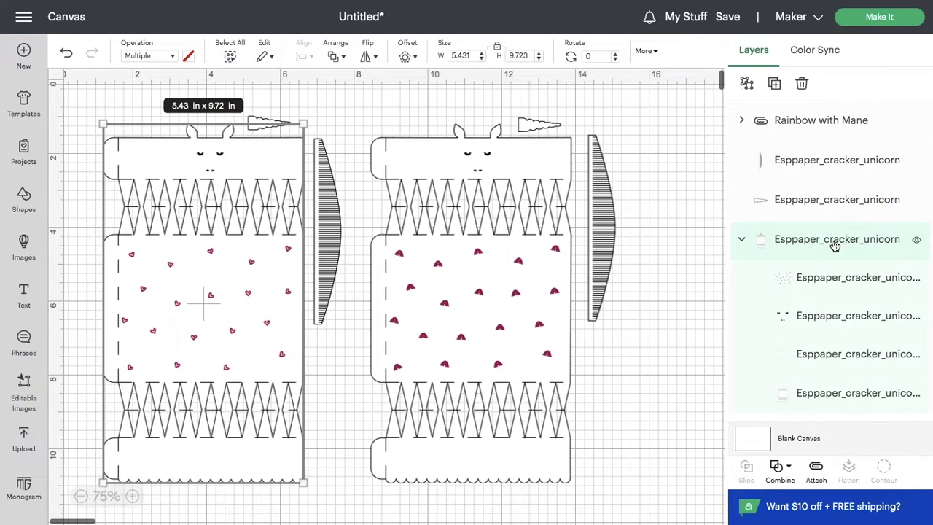
click(816, 467)
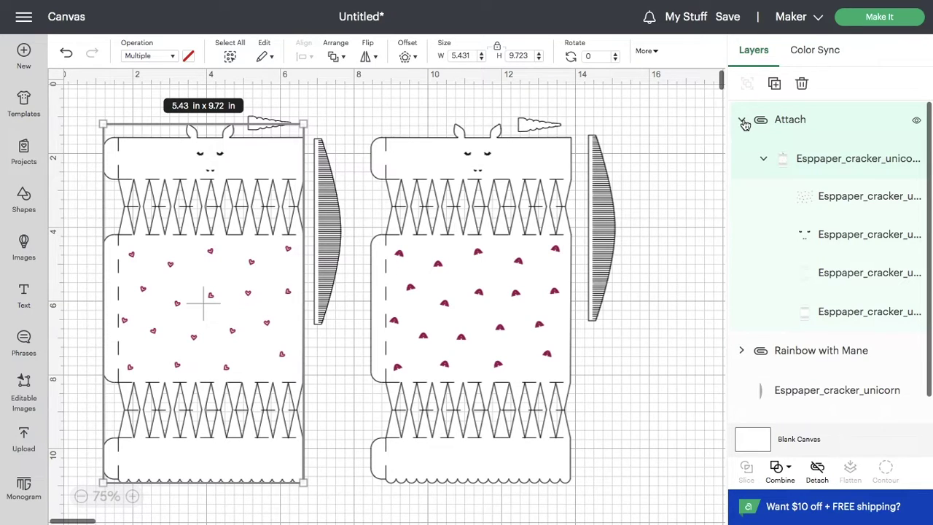
drag(333, 101, 205, 278)
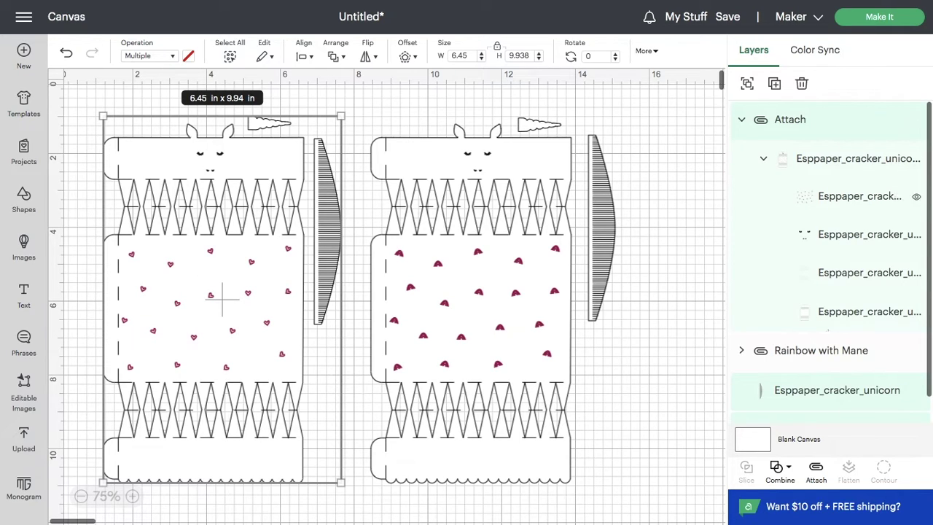
click(817, 472)
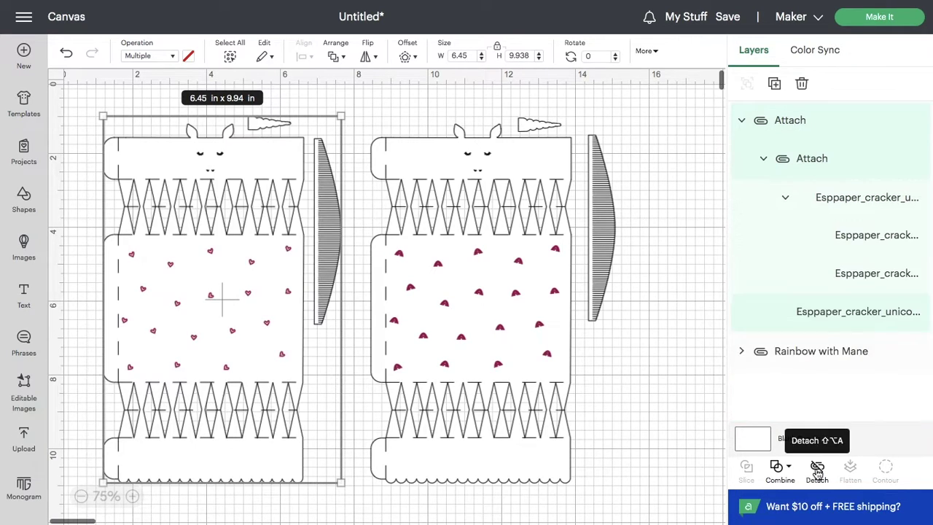
double_click(781, 119)
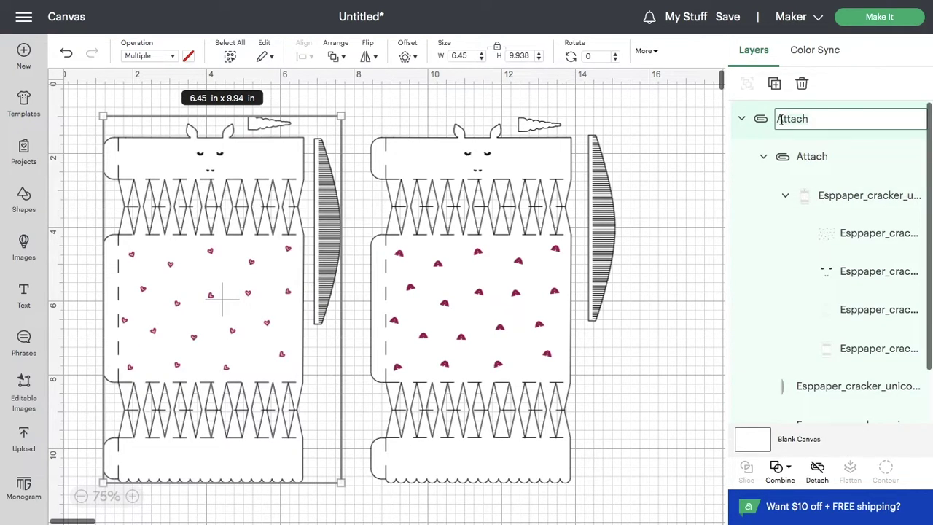
text(Heart Unicorn with Mane)
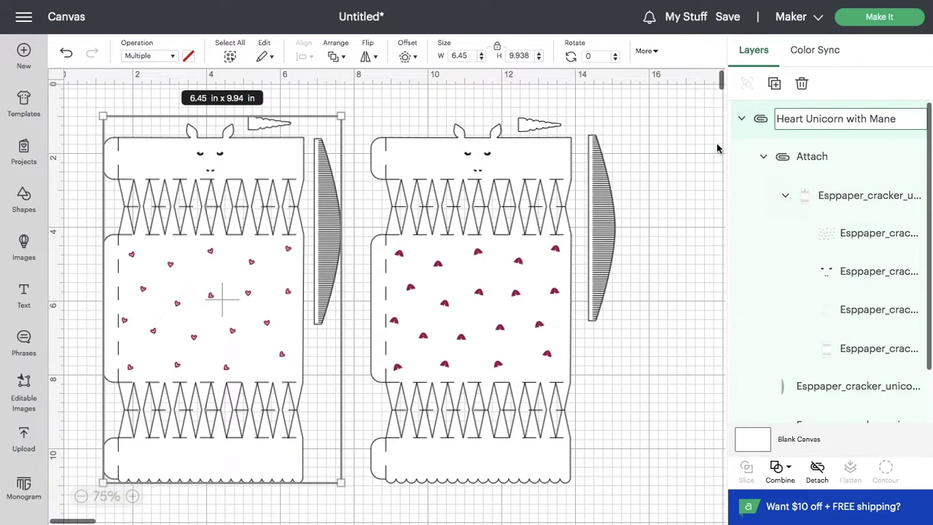
click(741, 120)
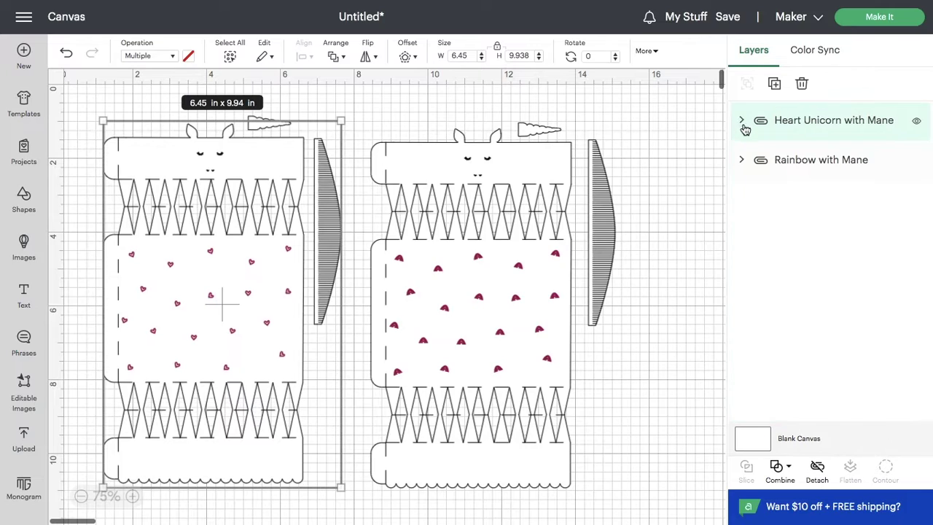
Hide the mane strip and horn inside the Heart Unicorn with Mane group
click(680, 272)
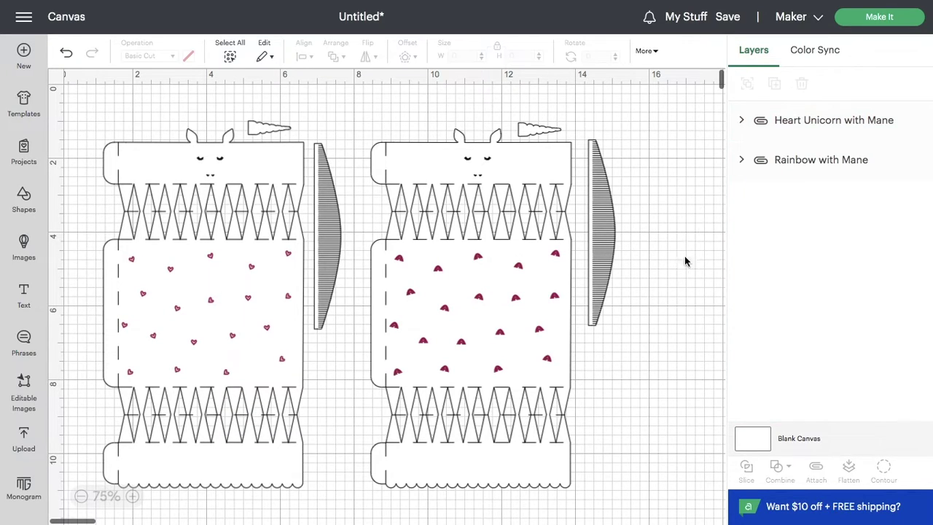
click(741, 121)
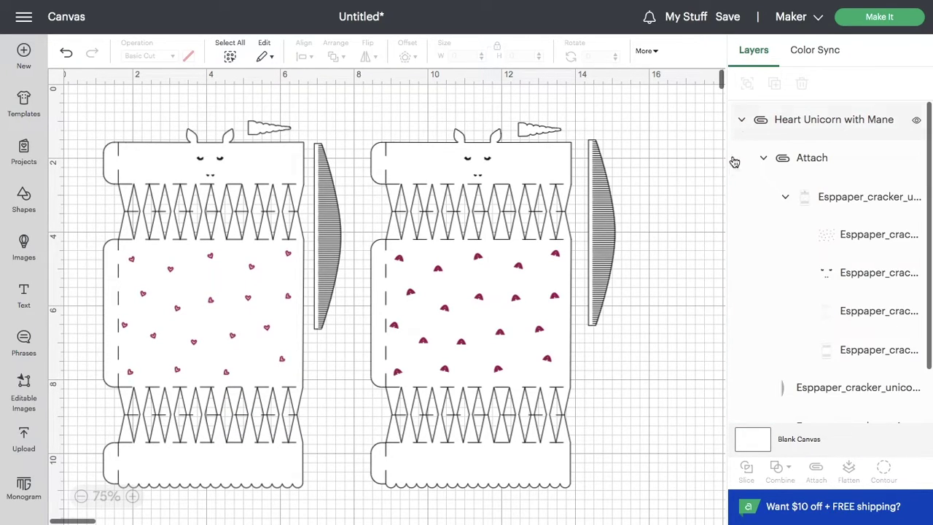
scroll(789, 235, down, 1)
scroll(789, 235, down, 1)
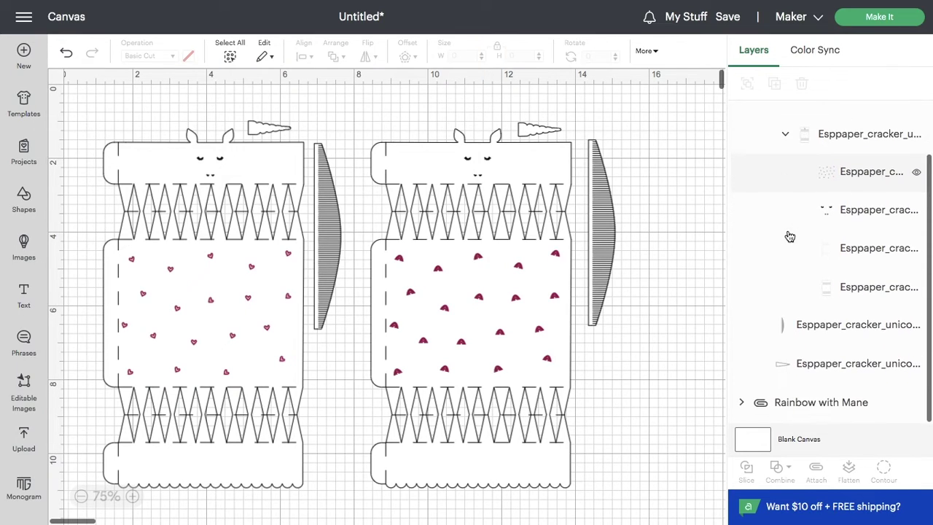
click(911, 323)
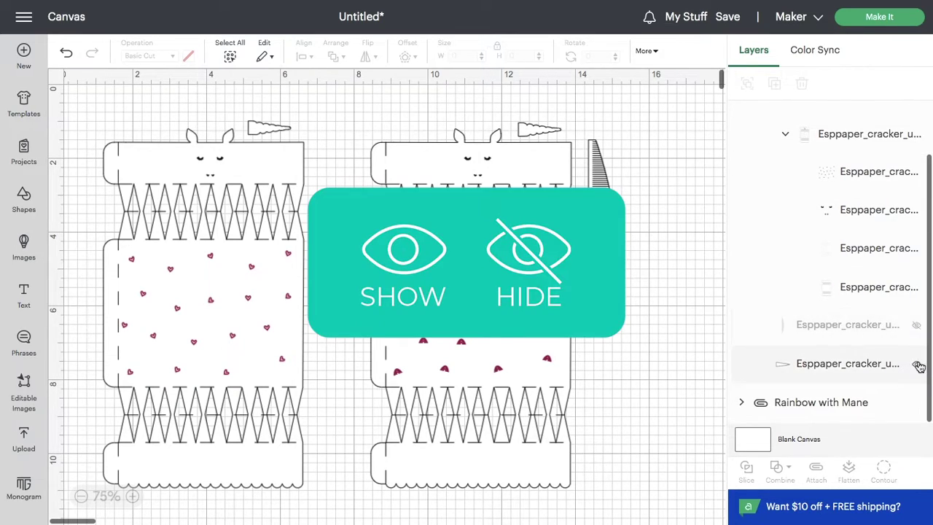
click(917, 365)
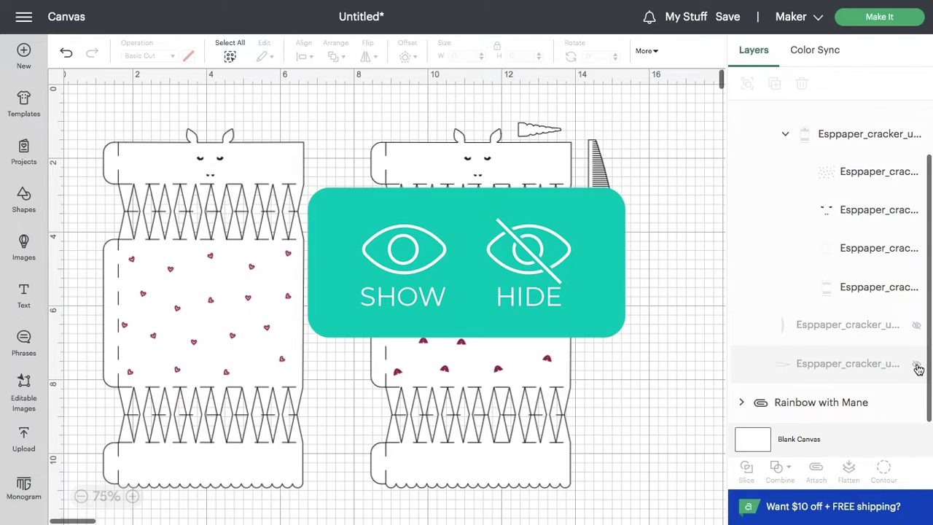
click(885, 368)
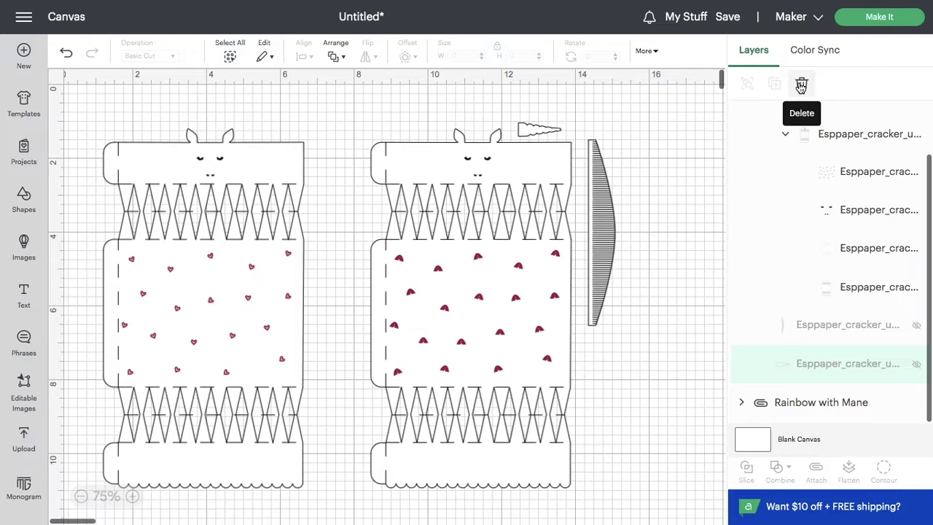
click(786, 138)
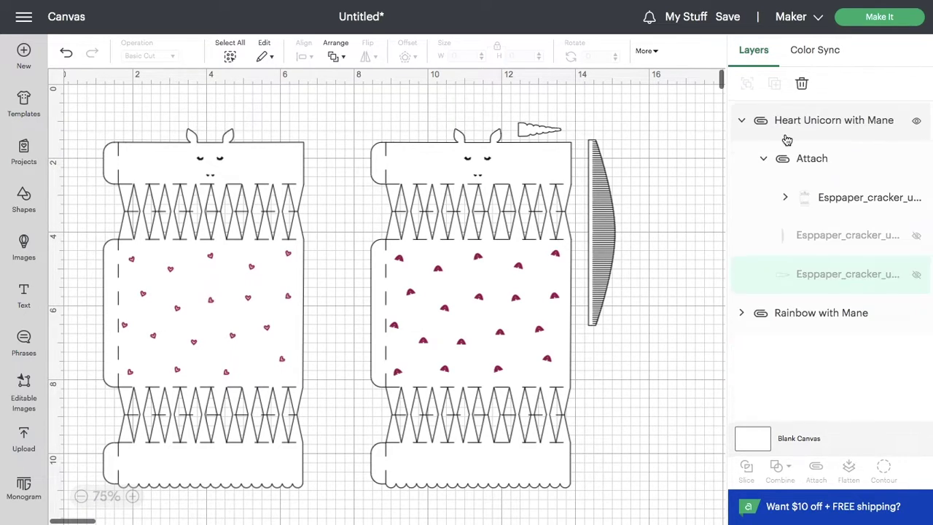
click(743, 121)
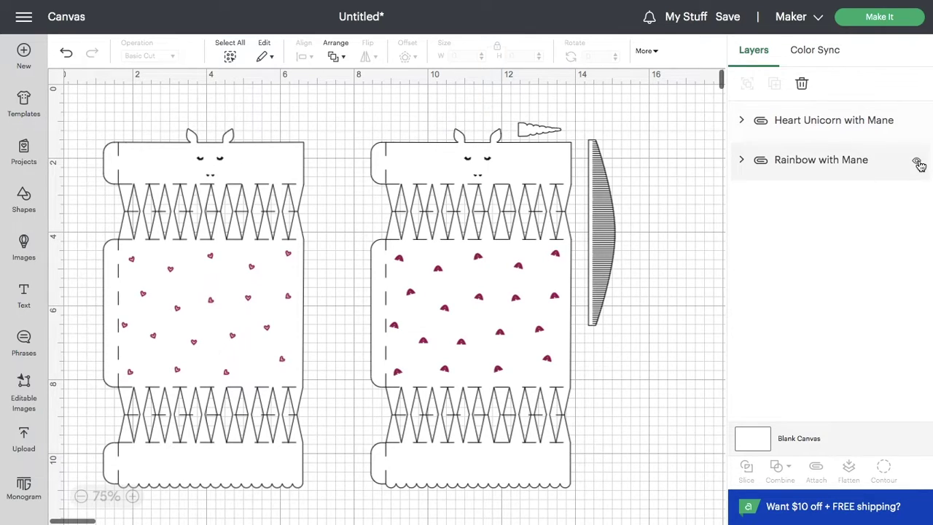
Show the mane strip and horn again, then hide the Rainbow with Mane design
click(743, 121)
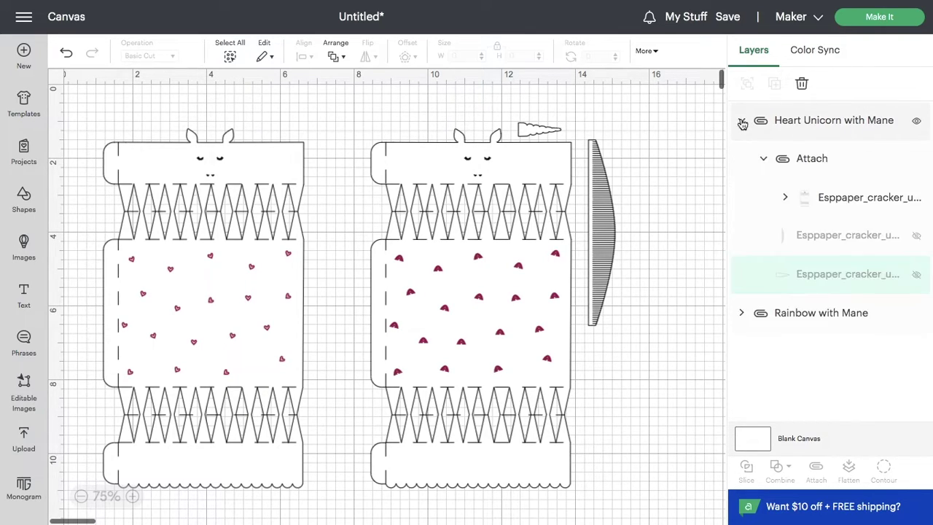
click(917, 239)
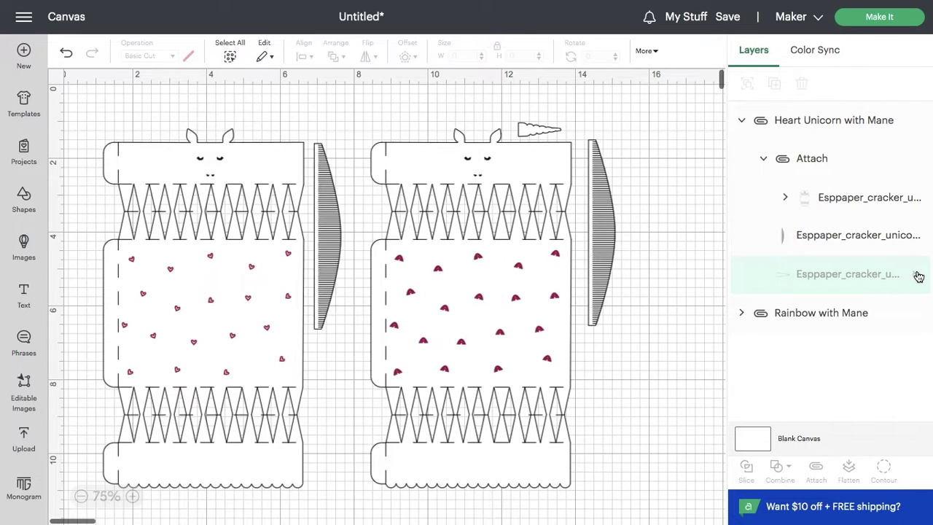
click(917, 277)
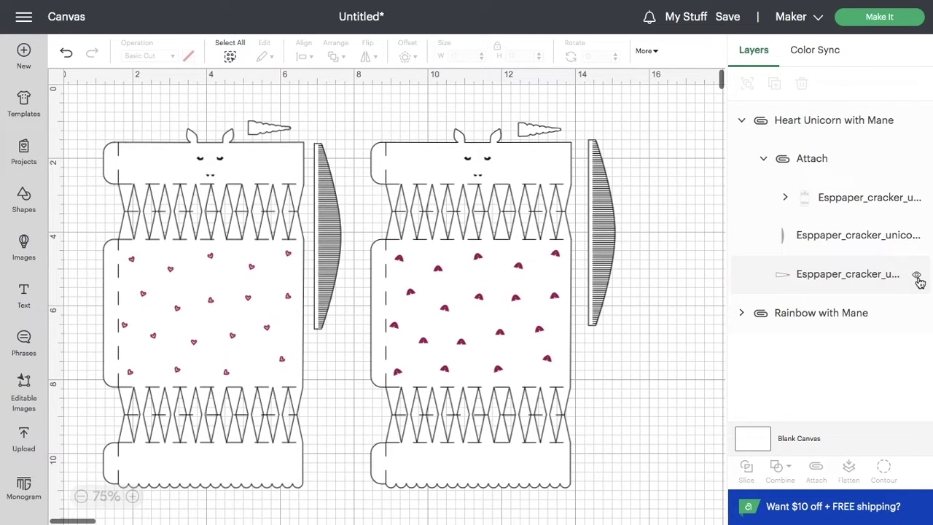
click(744, 122)
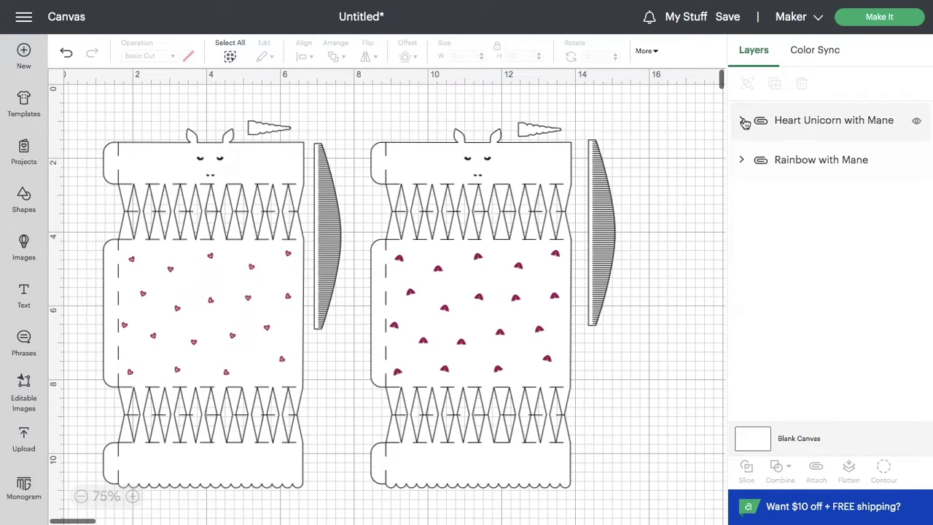
click(918, 161)
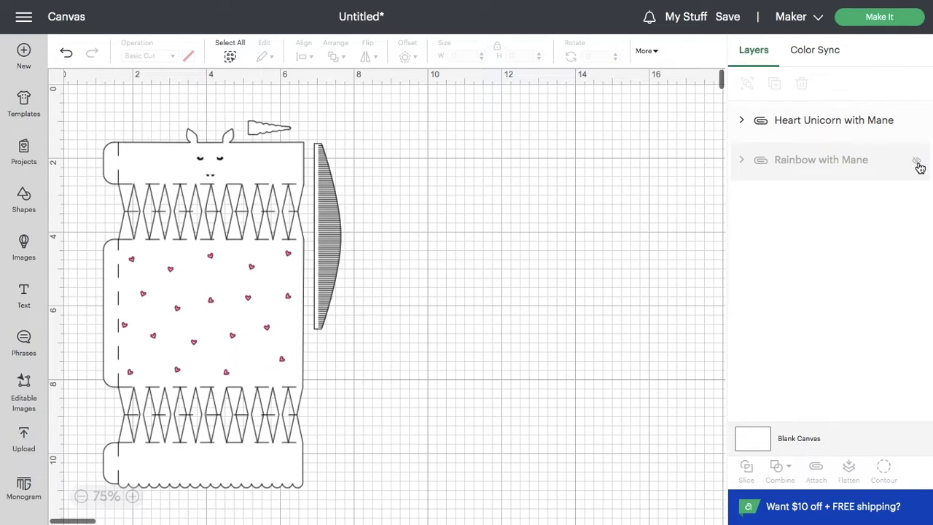
Send the design to Make It with an 8.5 in x 11 in (Letter) mat and continue
click(891, 16)
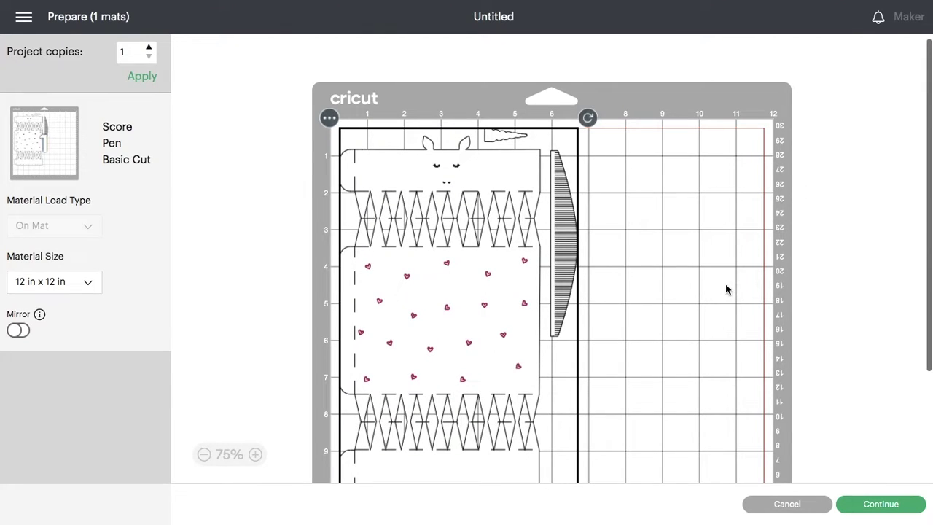
click(85, 292)
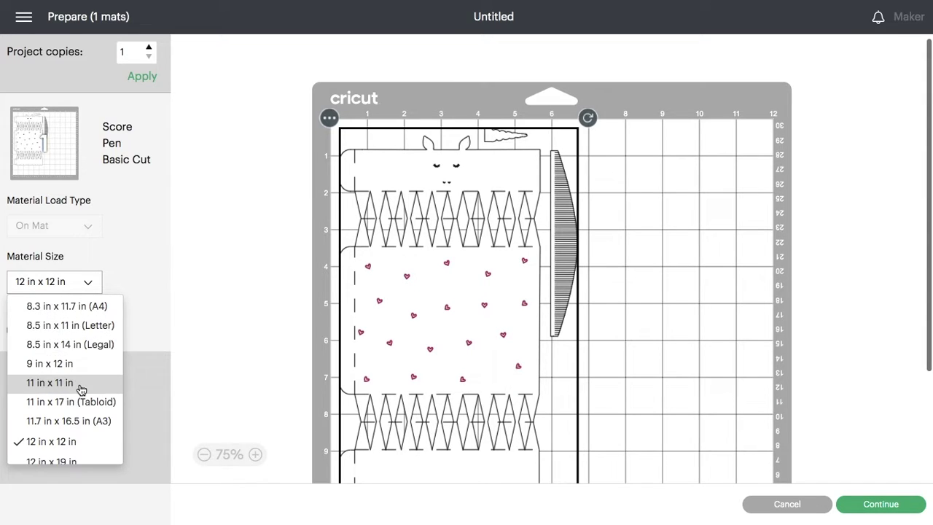
click(74, 325)
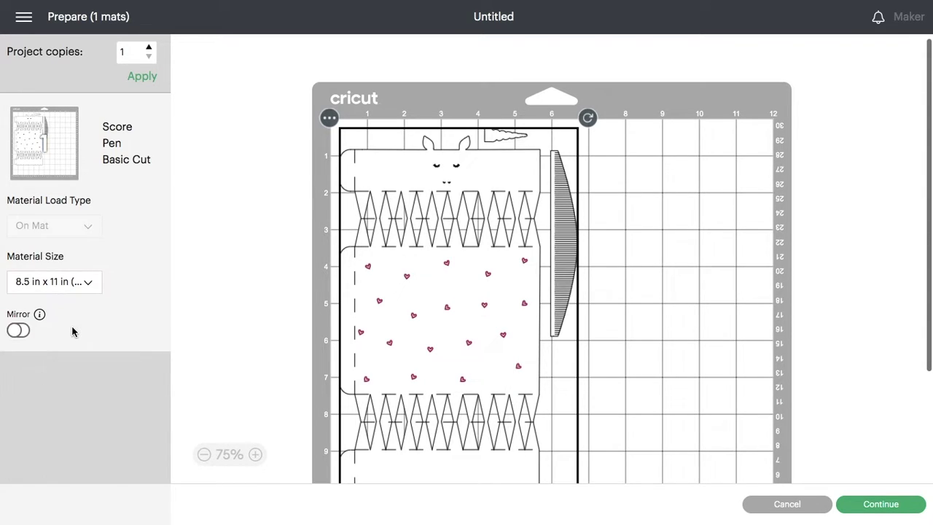
click(877, 506)
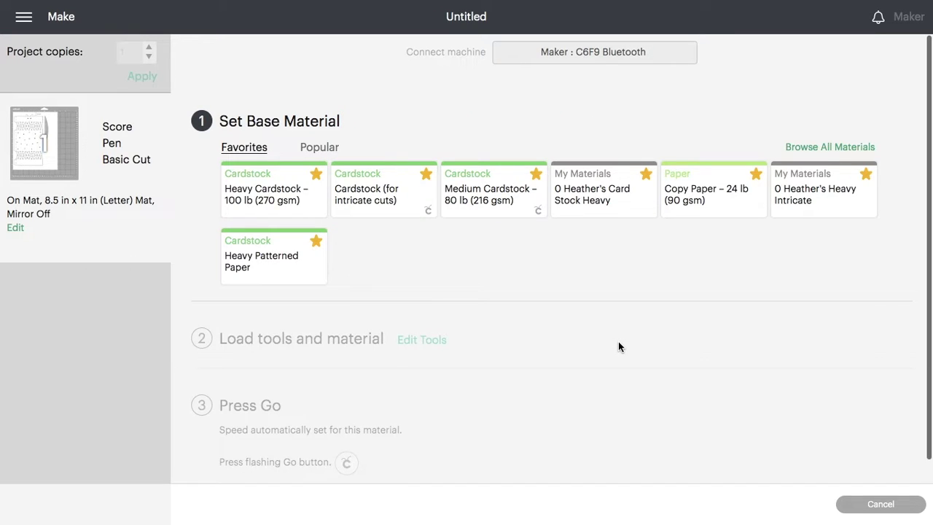
Pick the Medium Cardstock – 80 lb (216 gsm) favourite tile as the base material
click(482, 196)
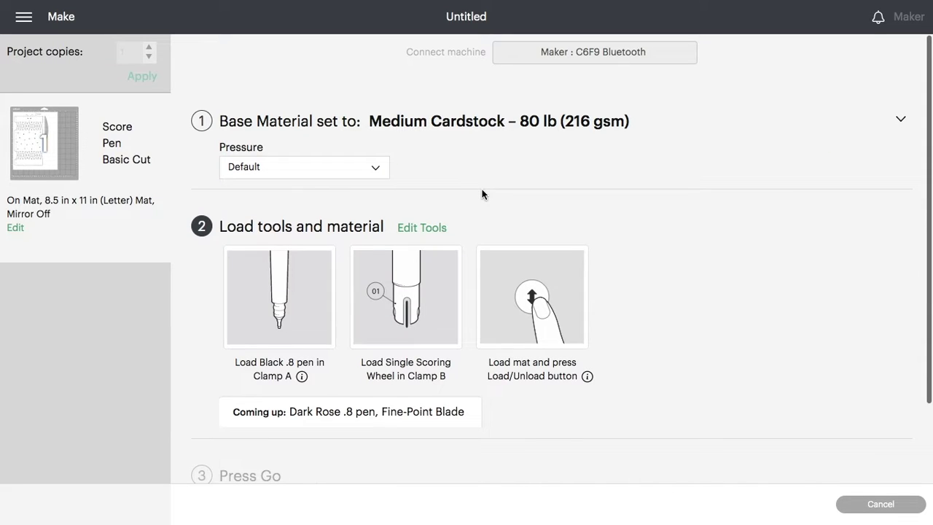